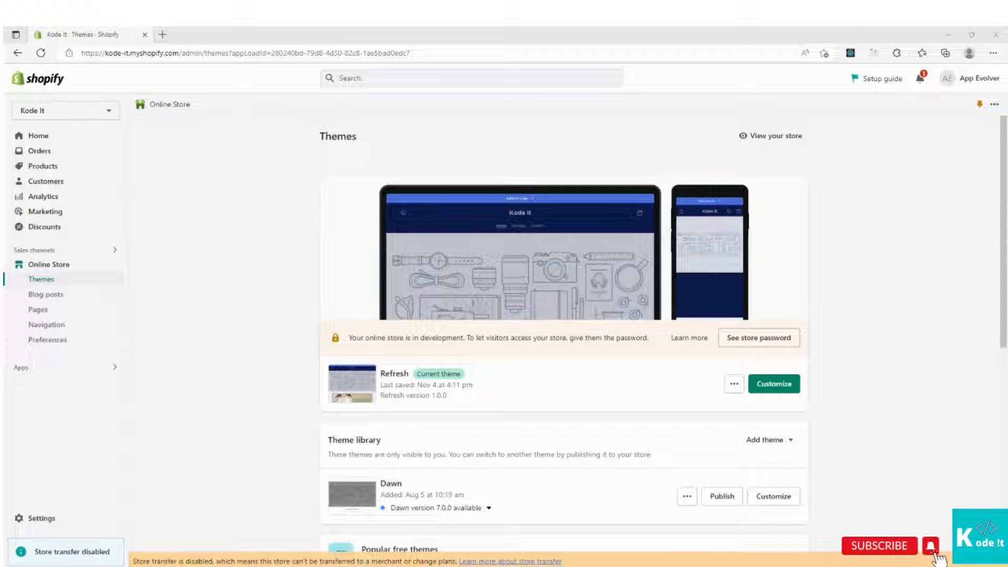
- Open the Shopify App Store by way of the store's recommended apps
{"action": "left_click", "coordinate": [32, 368]}
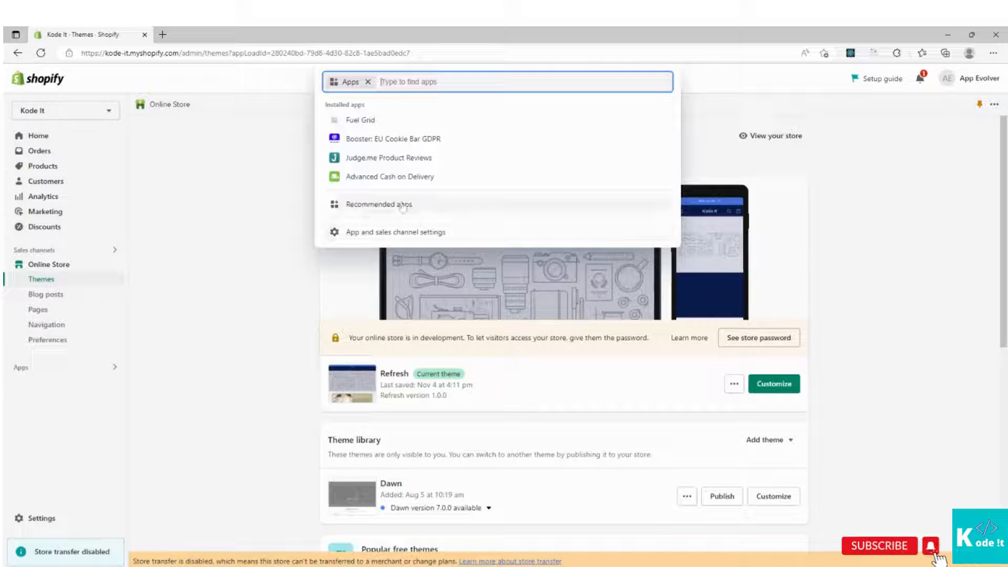
{"action": "left_click", "coordinate": [364, 205]}
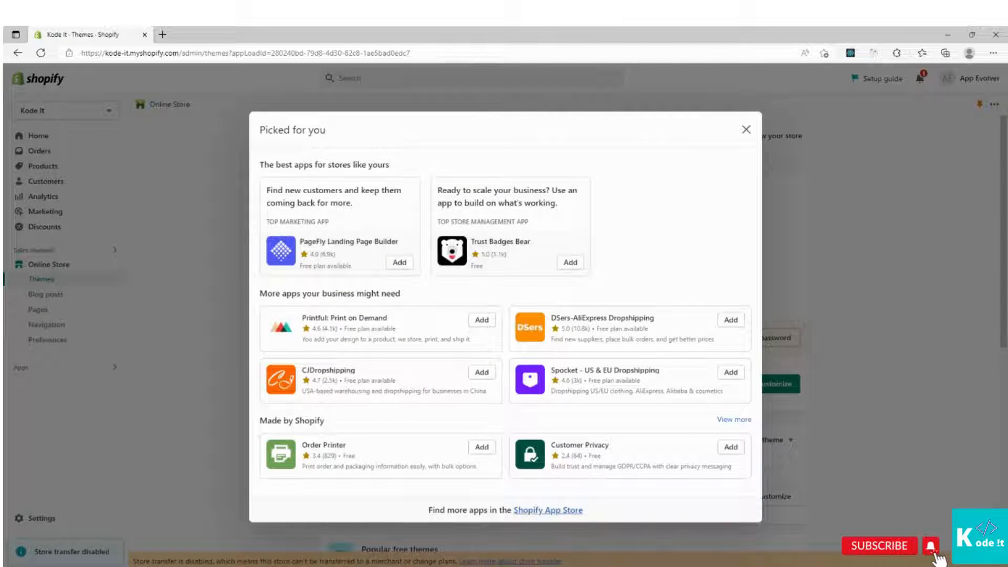
{"action": "left_click", "coordinate": [555, 510]}
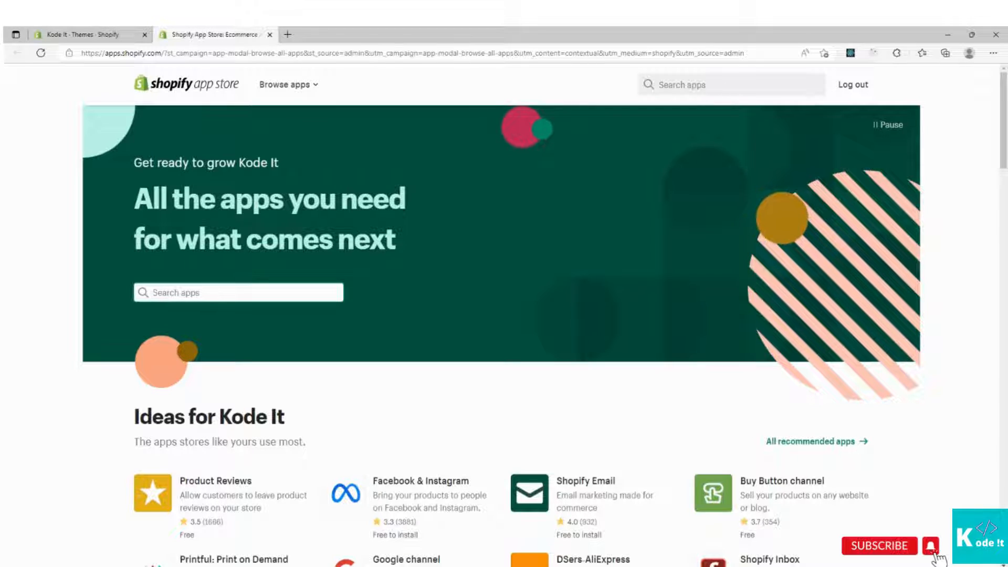
- Search the app store for "spin wheel" and open the Spin Wheel • CrazyRocket listing
{"action": "type", "text": "spin whee"}
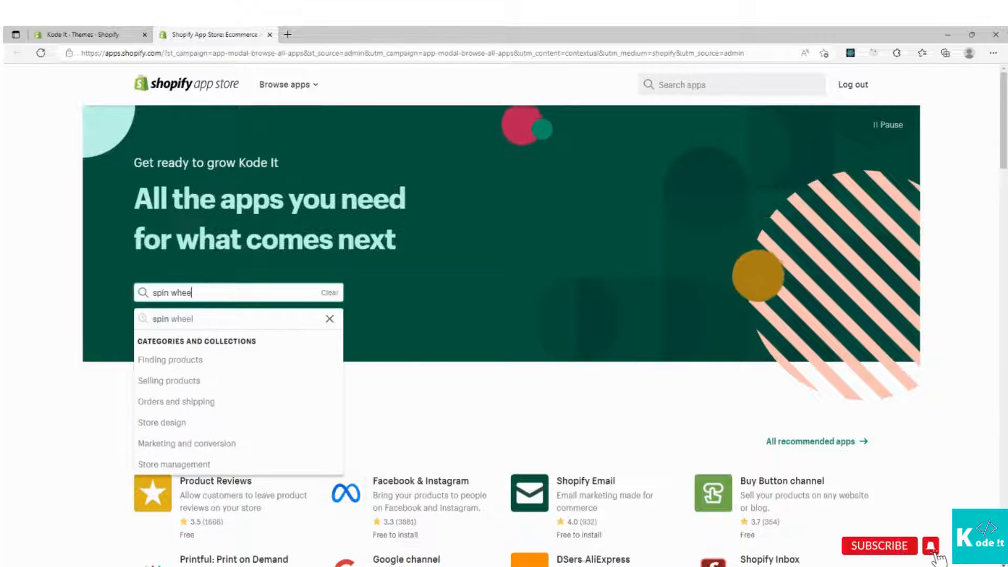
{"action": "type", "text": "l"}
{"action": "key", "text": "Return"}
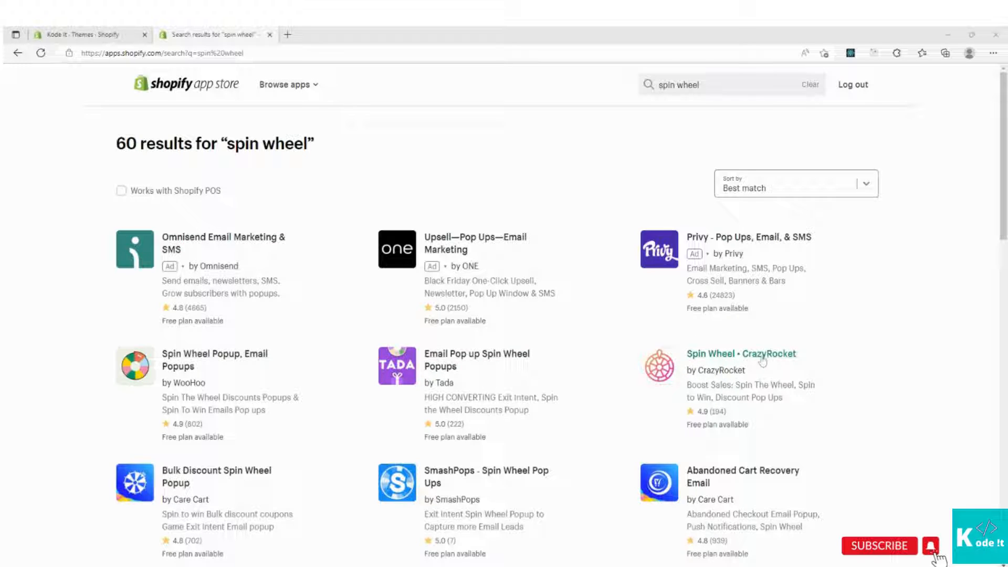
{"action": "left_click", "coordinate": [704, 362]}
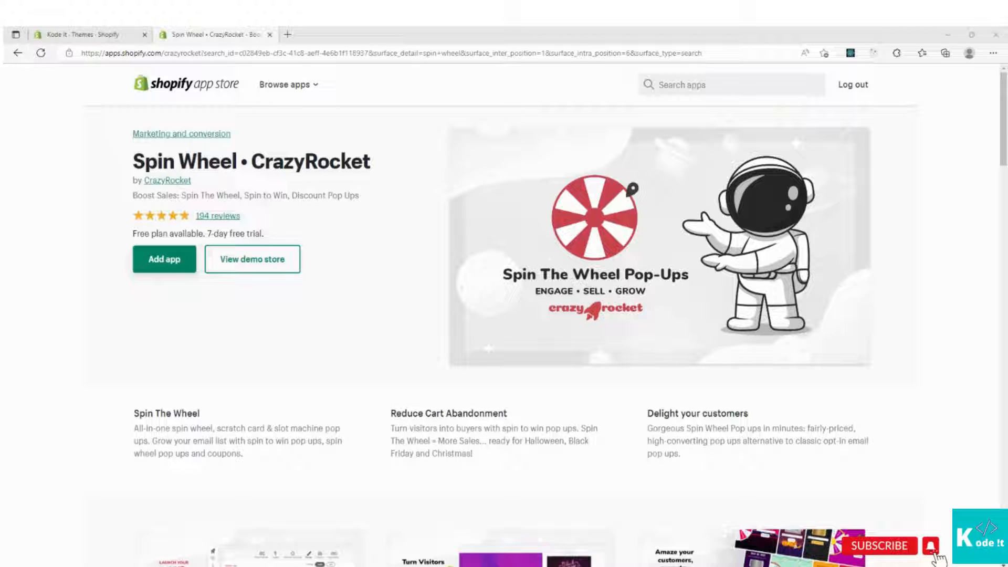
- Examine the Spin Wheel • CrazyRocket listing, including its full description and pricing plans
{"action": "scroll", "coordinate": [349, 284], "scroll_direction": "down", "scroll_amount": 1}
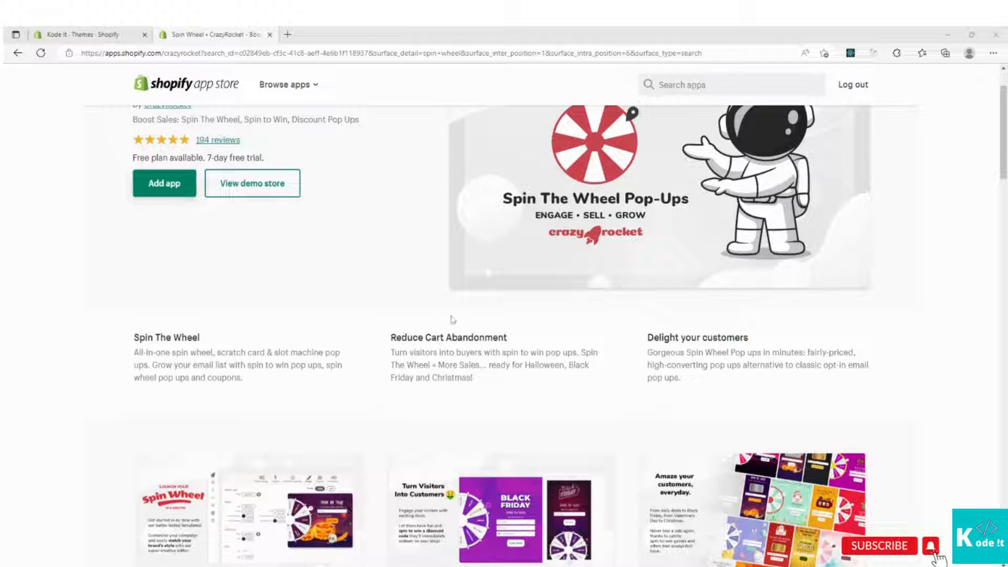
{"action": "scroll", "coordinate": [504, 378], "scroll_direction": "down", "scroll_amount": 1}
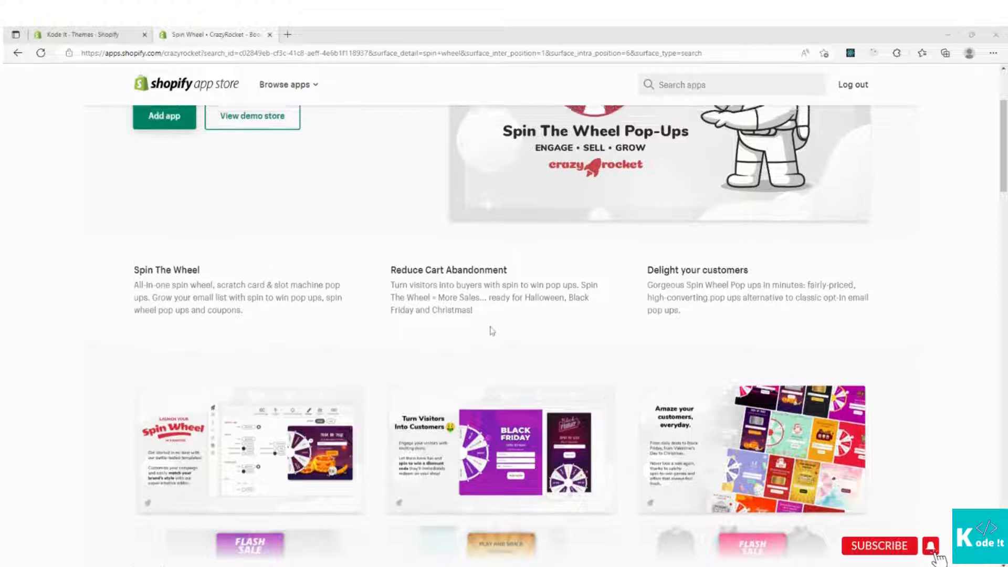
{"action": "scroll", "coordinate": [426, 345], "scroll_direction": "down", "scroll_amount": 1}
{"action": "scroll", "coordinate": [426, 345], "scroll_direction": "up", "scroll_amount": 1}
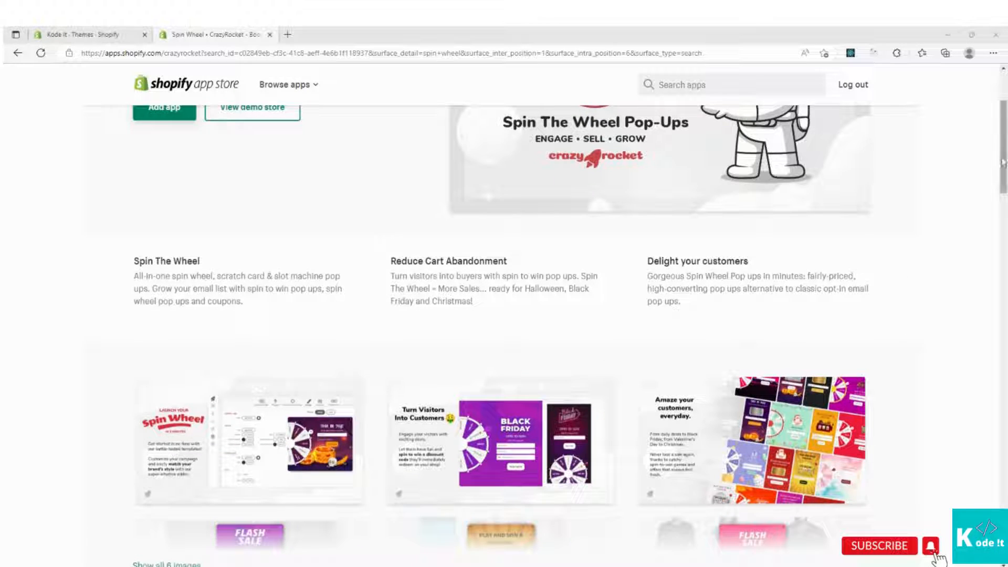
{"action": "scroll", "coordinate": [426, 345], "scroll_direction": "down", "scroll_amount": 6}
{"action": "scroll", "coordinate": [221, 290], "scroll_direction": "down", "scroll_amount": 1}
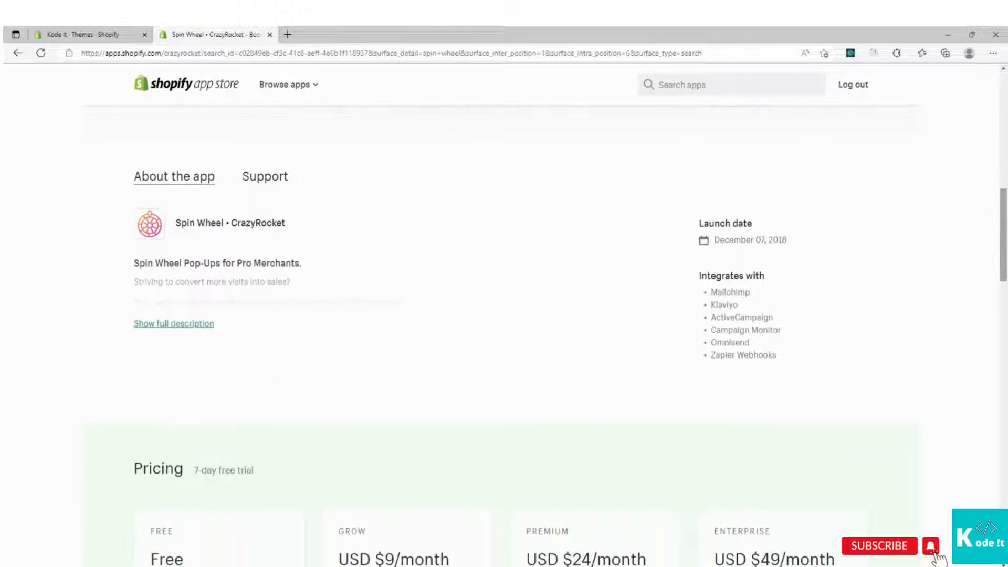
{"action": "left_click", "coordinate": [204, 324]}
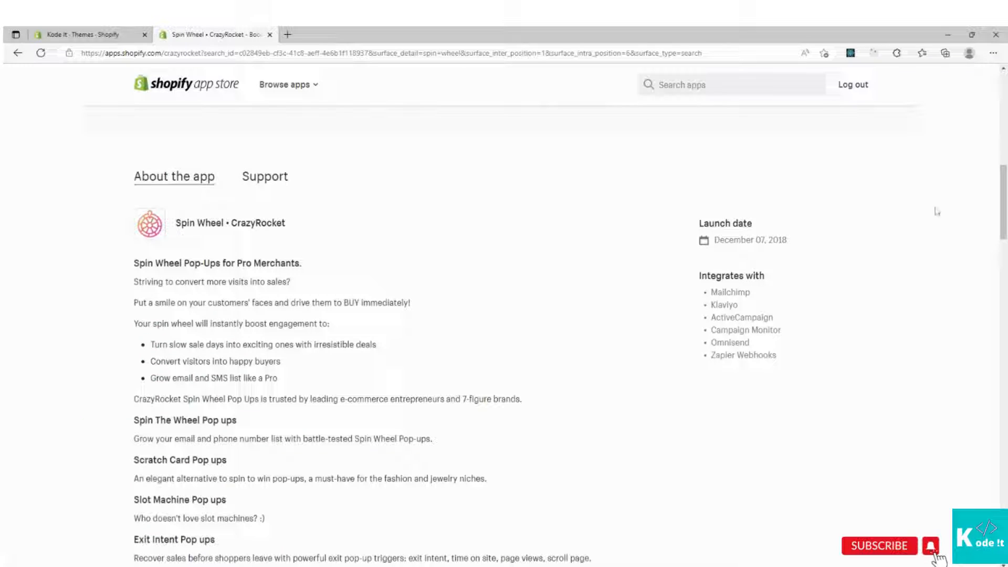
{"action": "left_click_drag", "start_coordinate": [1004, 183], "coordinate": [1004, 293]}
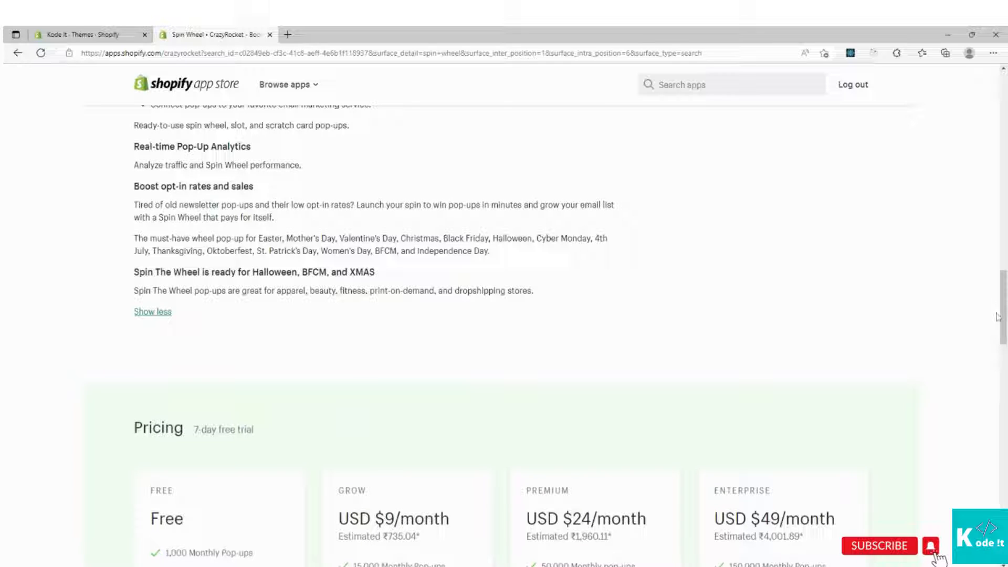
{"action": "left_click_drag", "start_coordinate": [1003, 310], "coordinate": [1004, 357]}
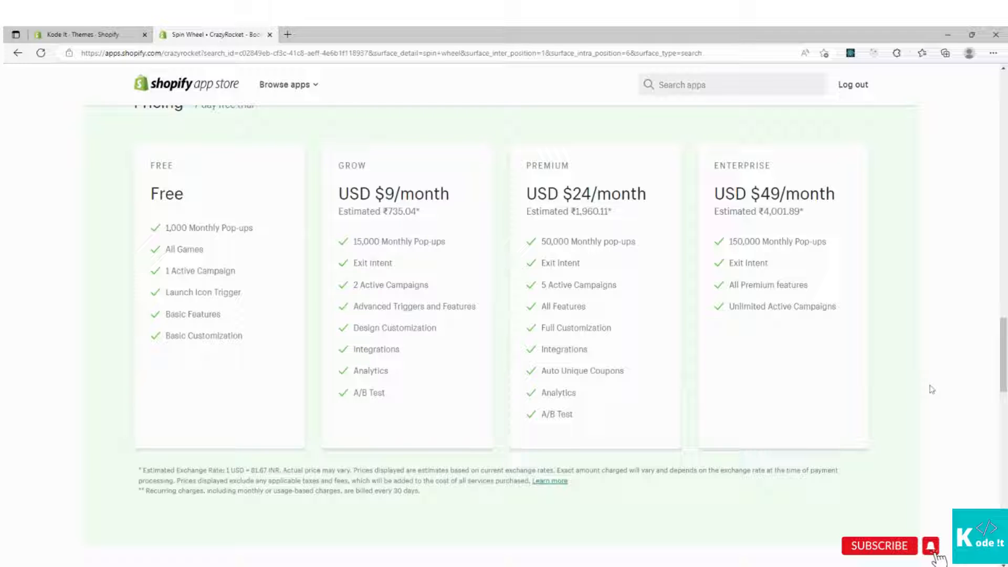
{"action": "left_click_drag", "start_coordinate": [1003, 371], "coordinate": [1002, 97]}
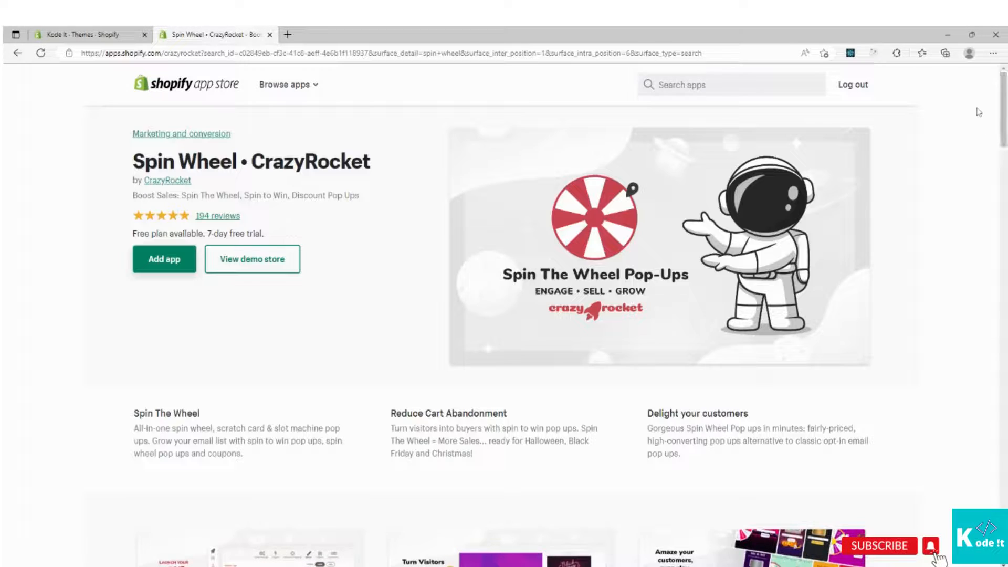
- Install the CrazyRocket Spin Wheel Pop ups app on the store and choose its Free plan
{"action": "left_click", "coordinate": [173, 265]}
{"action": "left_click", "coordinate": [172, 265]}
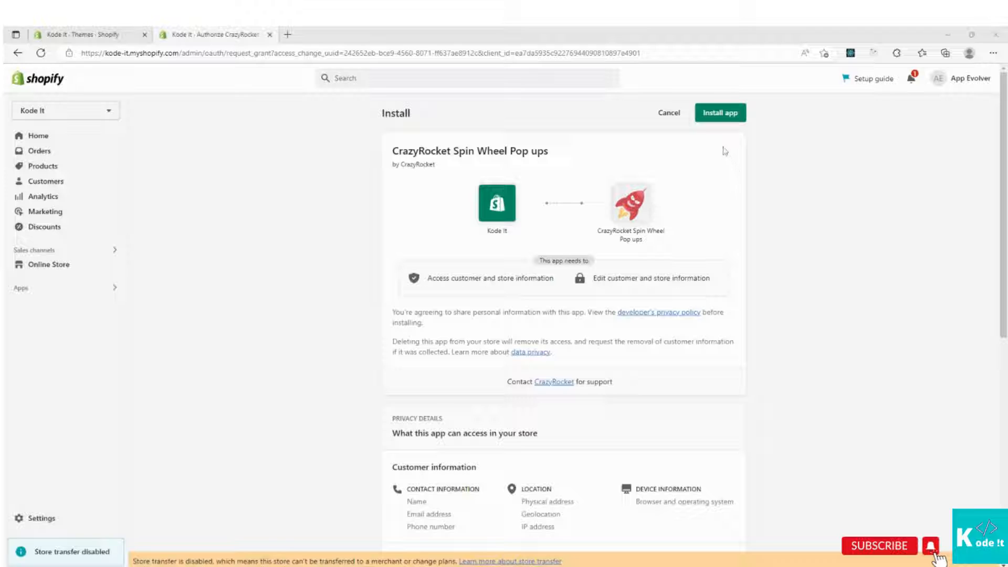
{"action": "left_click", "coordinate": [717, 114]}
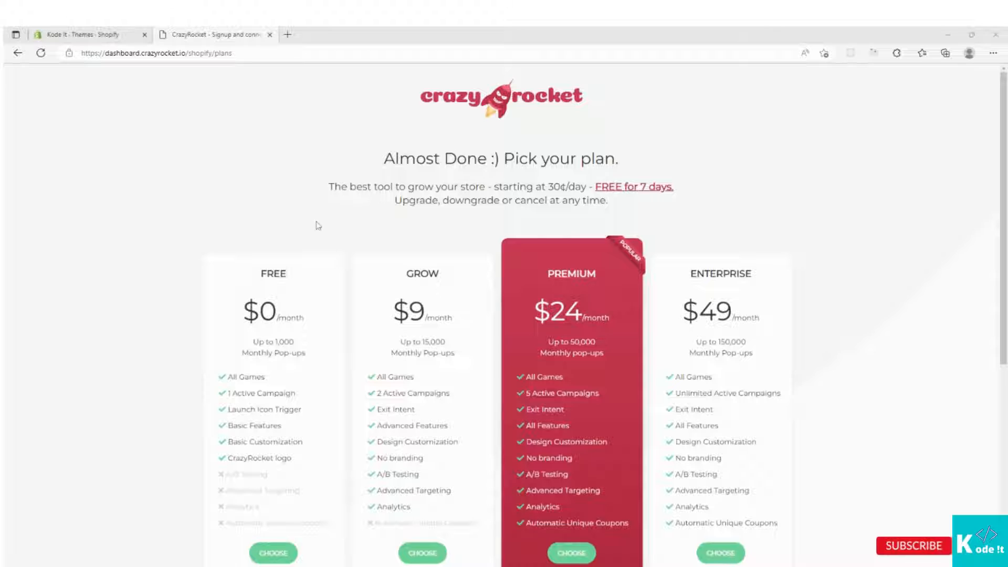
{"action": "scroll", "coordinate": [317, 225], "scroll_direction": "down", "scroll_amount": 2}
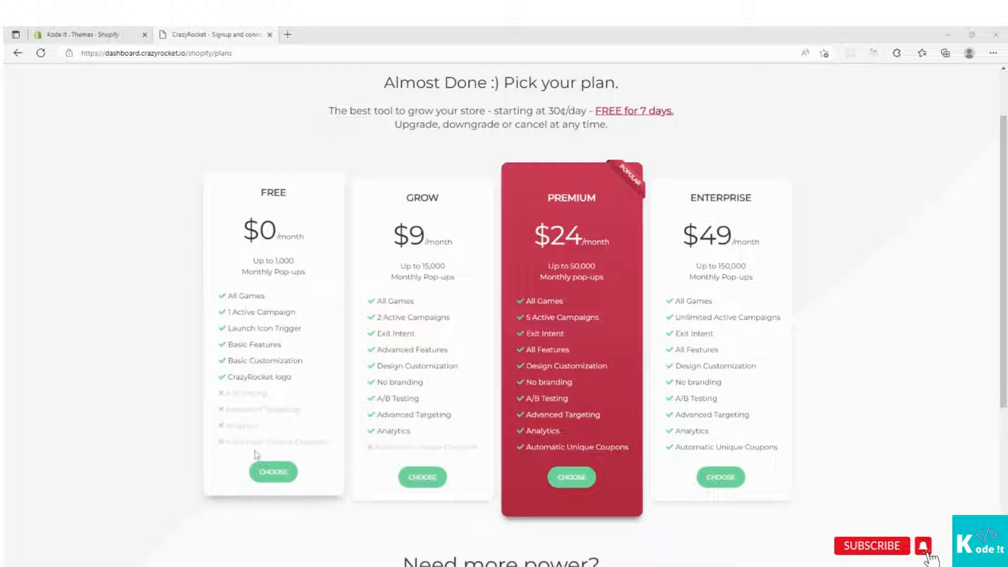
{"action": "left_click", "coordinate": [269, 474]}
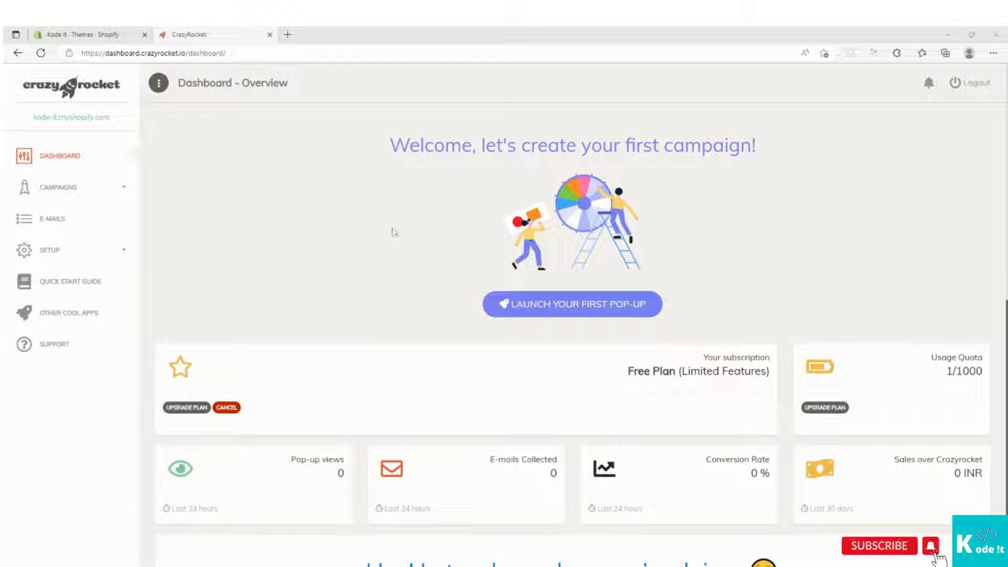
- Start a first pop-up campaign with the Vertical Wheel game and the Black Friday template
{"action": "left_click", "coordinate": [549, 309]}
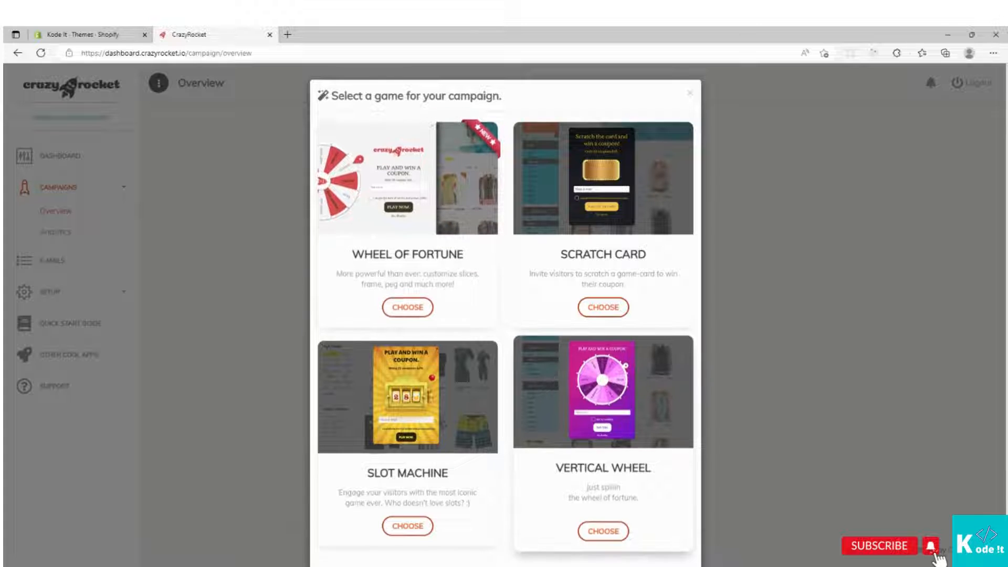
{"action": "left_click", "coordinate": [599, 532]}
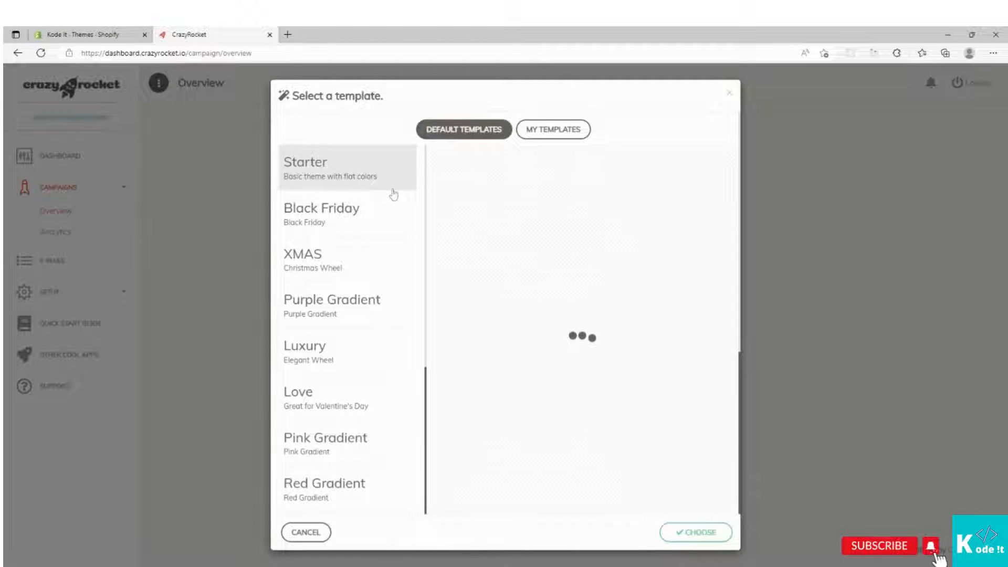
{"action": "left_click", "coordinate": [338, 224]}
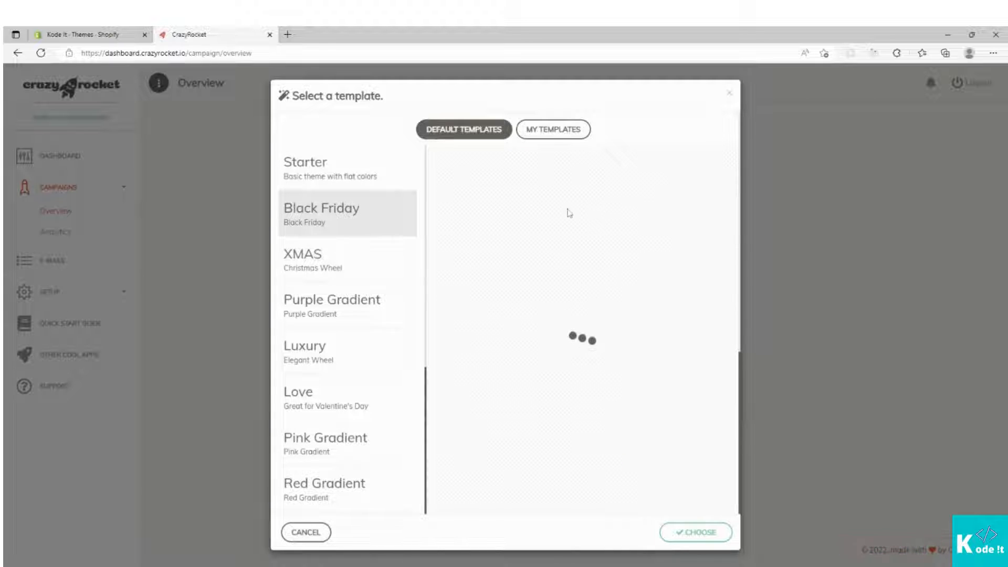
{"action": "left_click", "coordinate": [320, 261]}
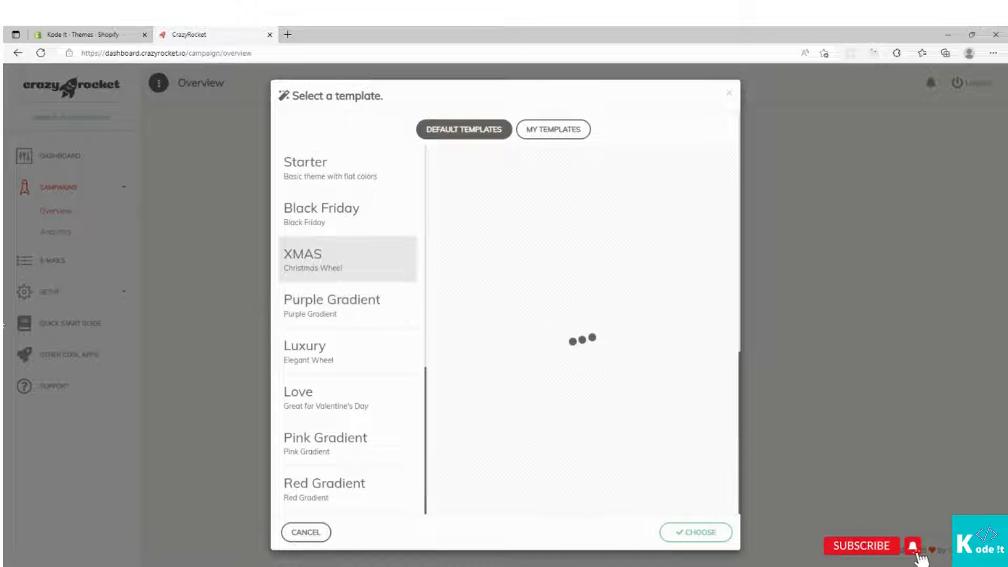
{"action": "left_click", "coordinate": [323, 220]}
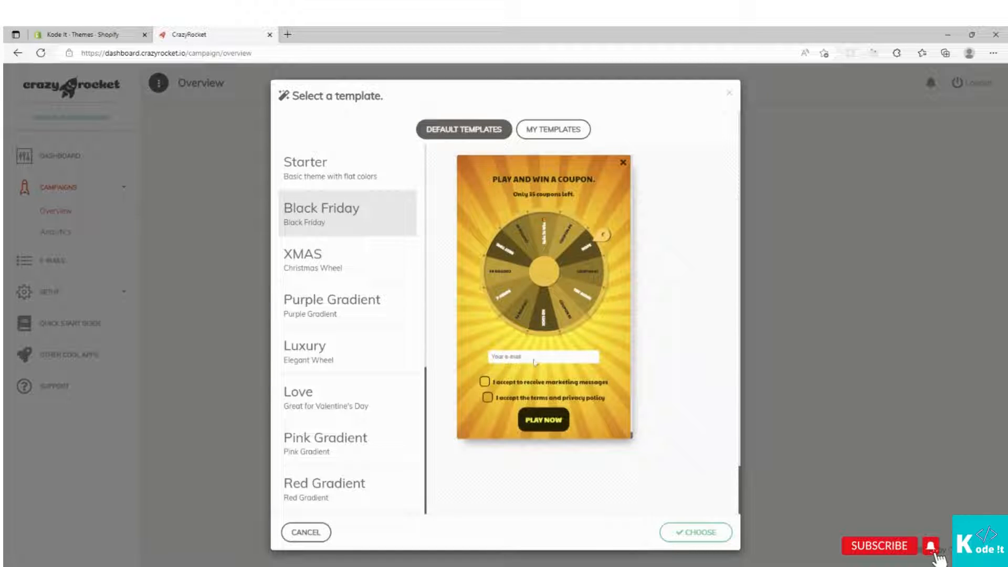
{"action": "left_click", "coordinate": [700, 533]}
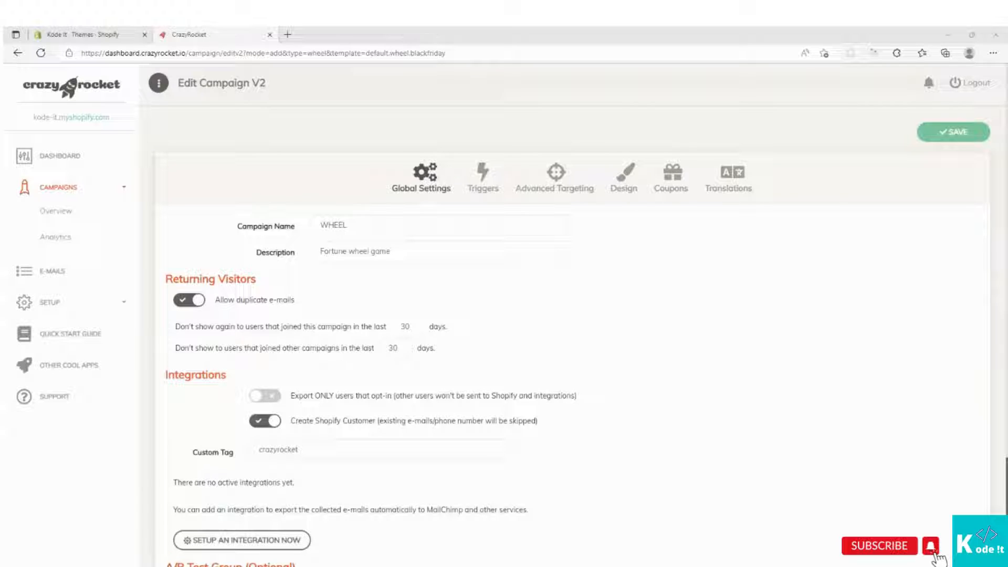
- Open the campaign's trigger settings, try the Dollar/Hand launch icon and set it back to Gift
{"action": "scroll", "coordinate": [205, 267], "scroll_direction": "down", "scroll_amount": 1}
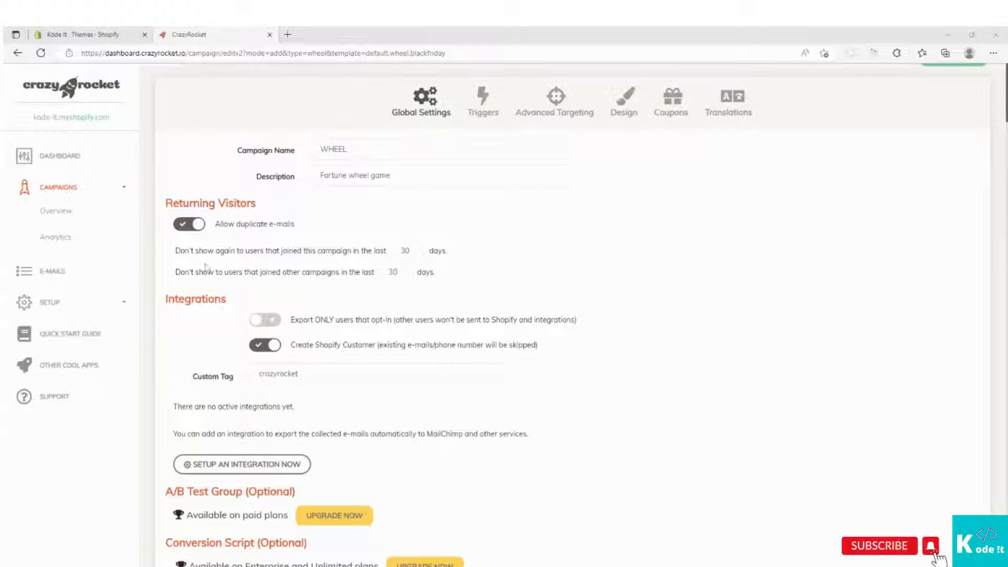
{"action": "scroll", "coordinate": [443, 367], "scroll_direction": "up", "scroll_amount": 1}
{"action": "scroll", "coordinate": [443, 367], "scroll_direction": "down", "scroll_amount": 2}
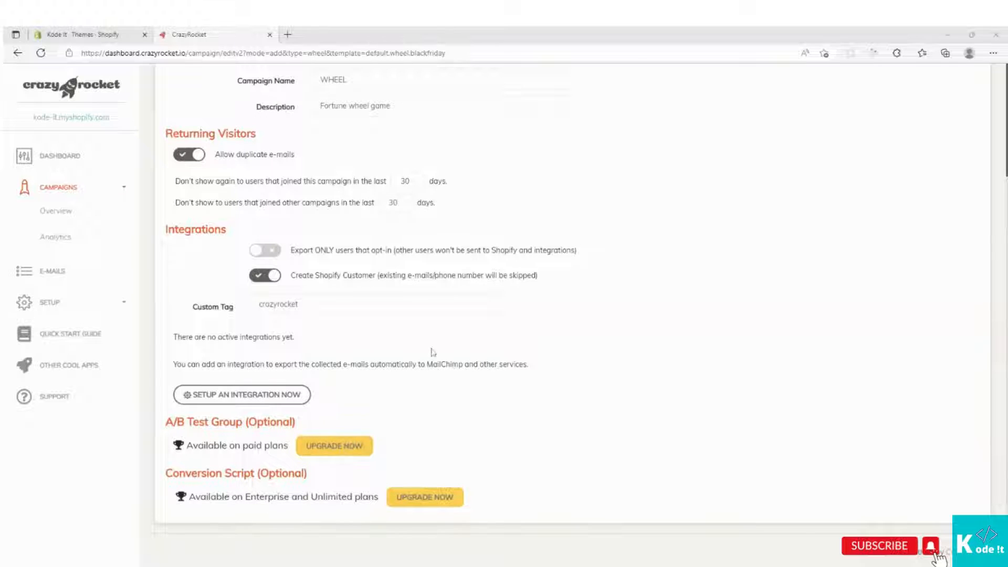
{"action": "scroll", "coordinate": [334, 450], "scroll_direction": "up", "scroll_amount": 3}
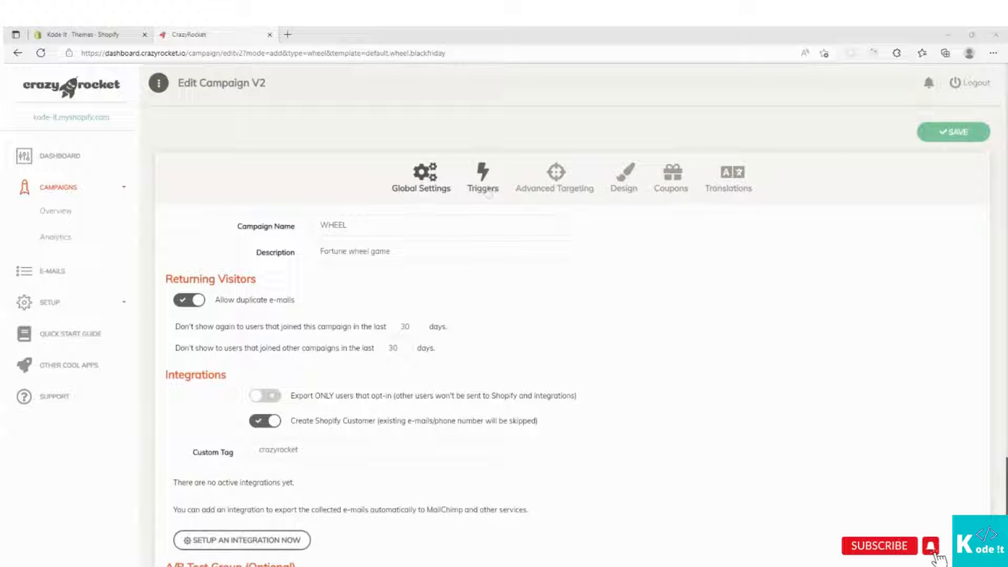
{"action": "left_click", "coordinate": [479, 175]}
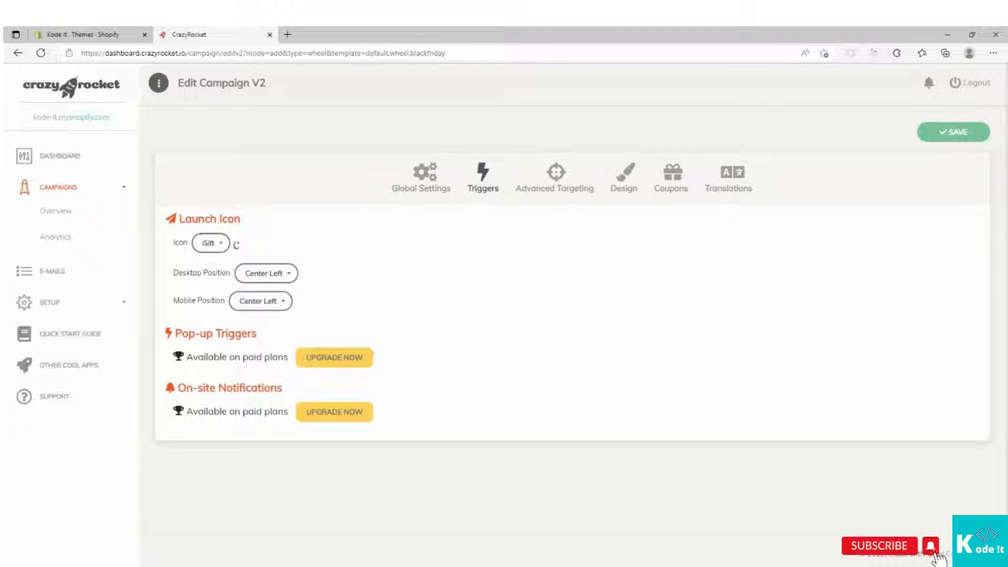
{"action": "left_click", "coordinate": [203, 244]}
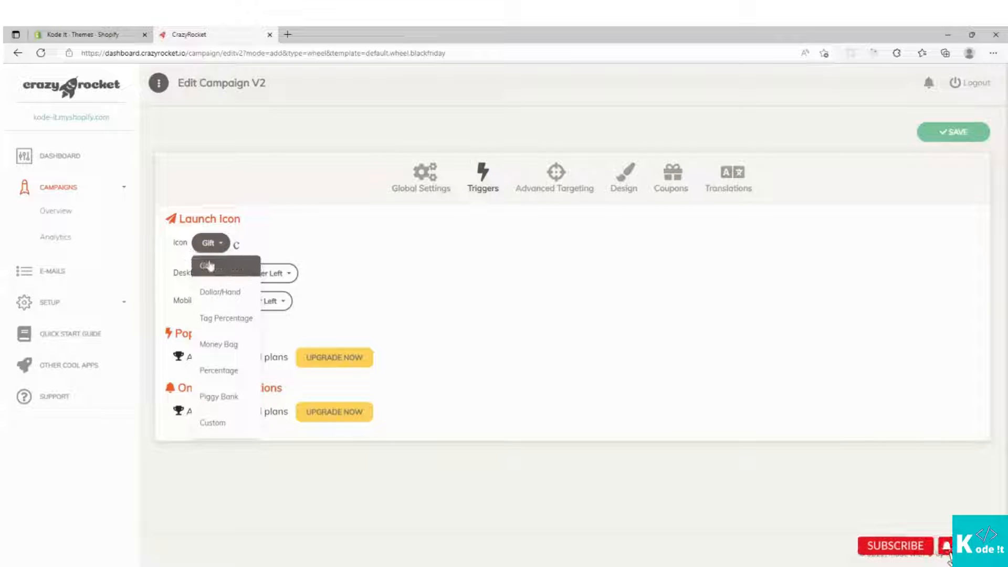
{"action": "left_click", "coordinate": [224, 303]}
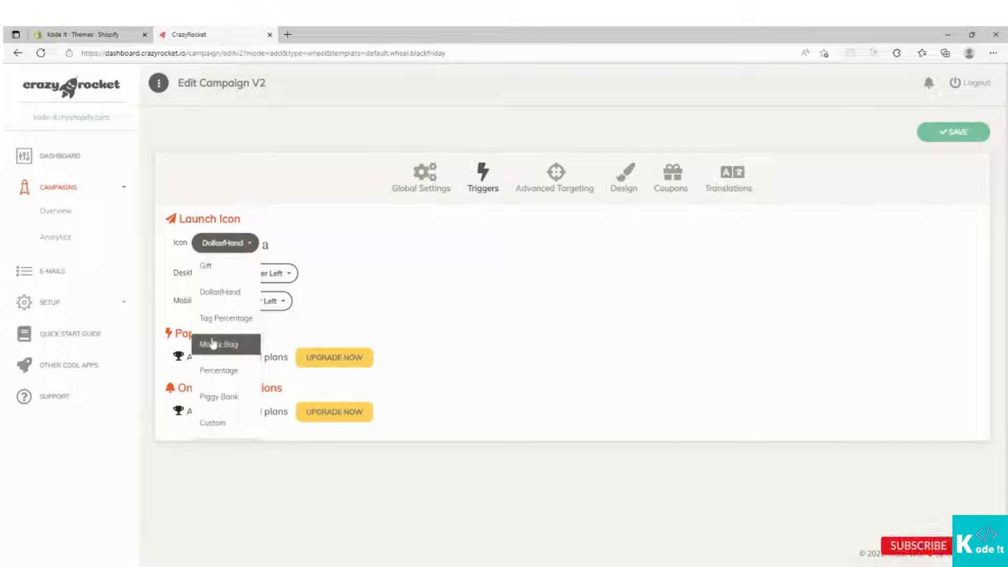
{"action": "left_click", "coordinate": [217, 266]}
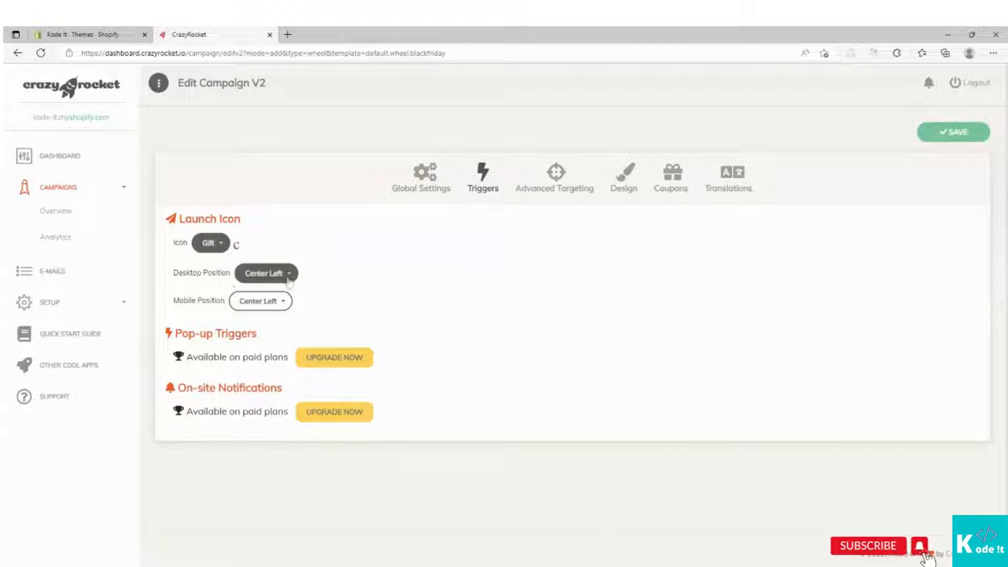
- Set the launch icon's desktop position to Bottom Right and its mobile position to Center Right
{"action": "left_click", "coordinate": [246, 278]}
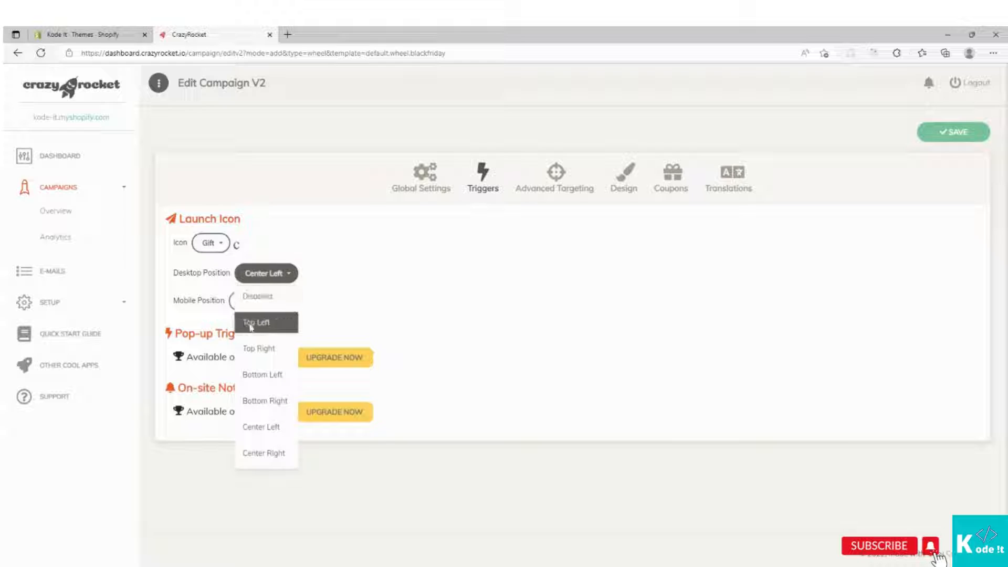
{"action": "left_click", "coordinate": [274, 403]}
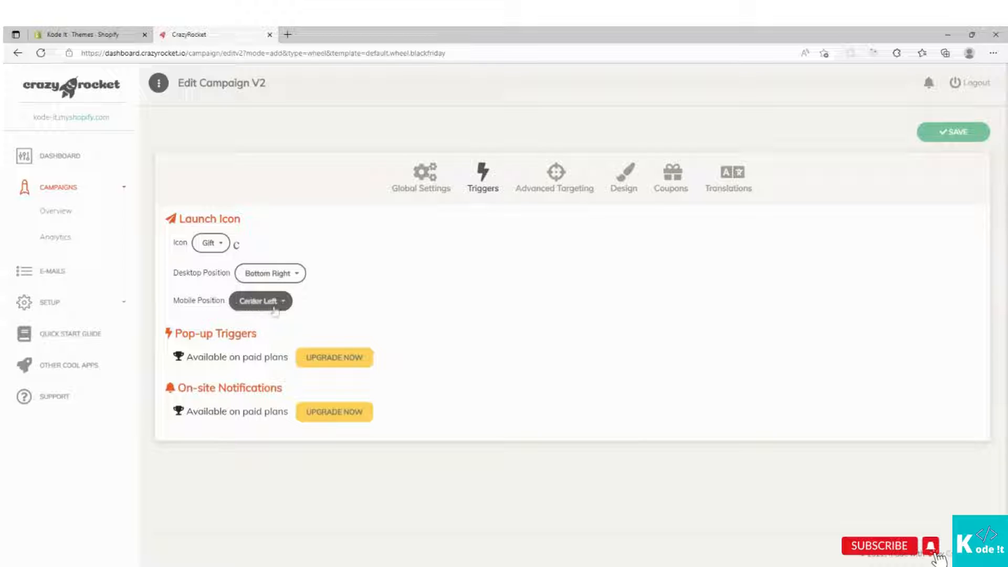
{"action": "left_click", "coordinate": [274, 311]}
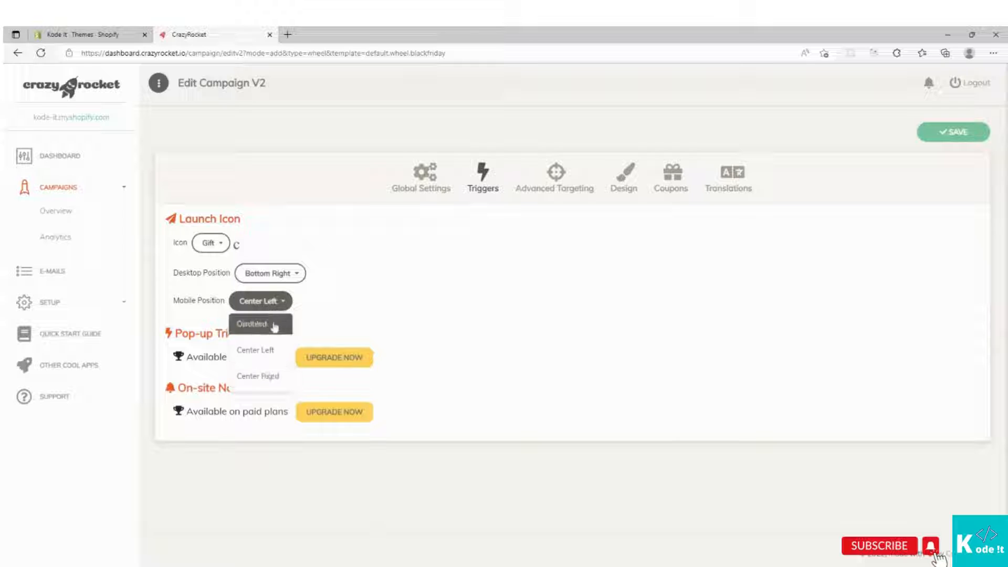
{"action": "left_click", "coordinate": [257, 383]}
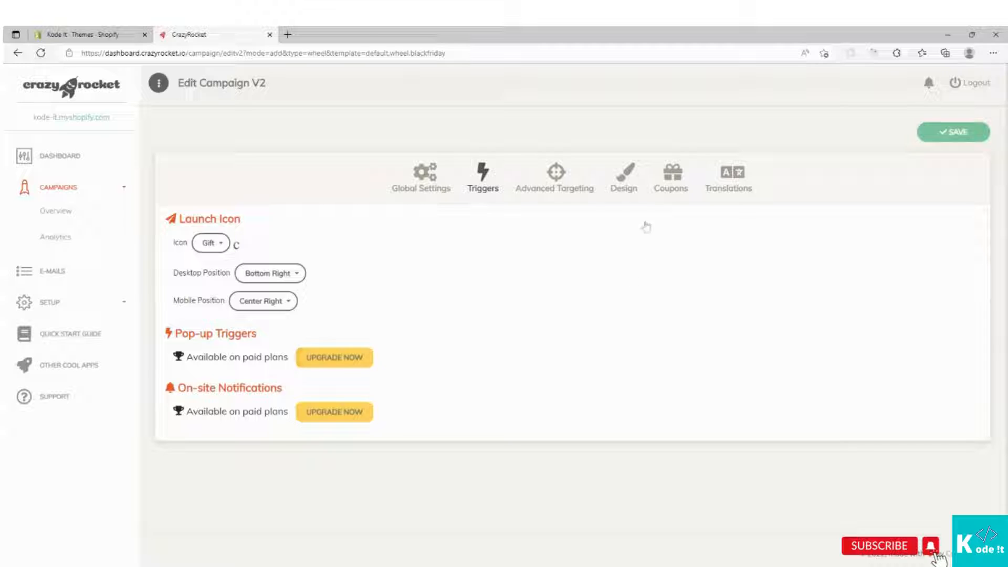
- Open the campaign's design settings, try the Notification and Sidebar desktop layouts and set the layout back to Popup
{"action": "left_click", "coordinate": [556, 183]}
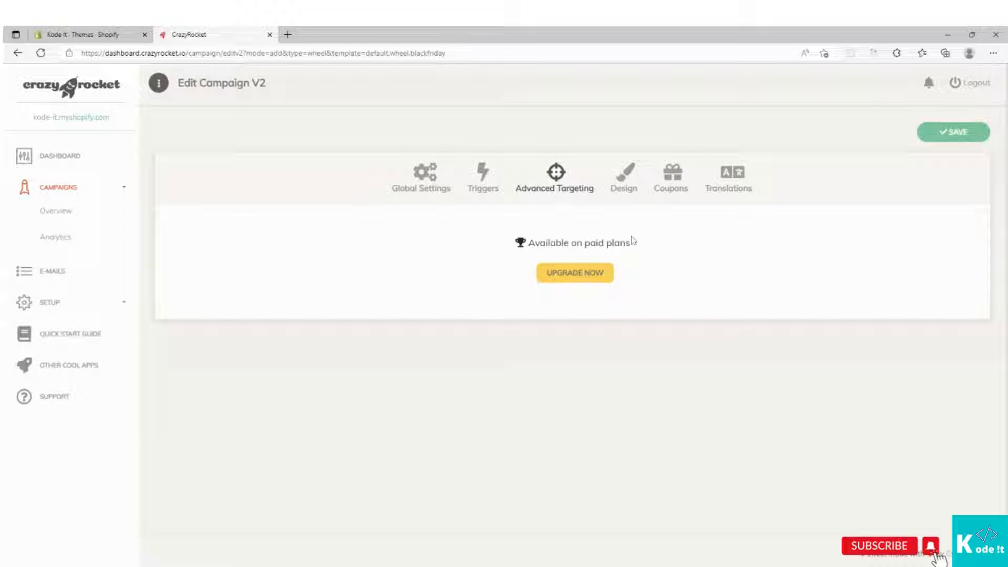
{"action": "left_click", "coordinate": [624, 187]}
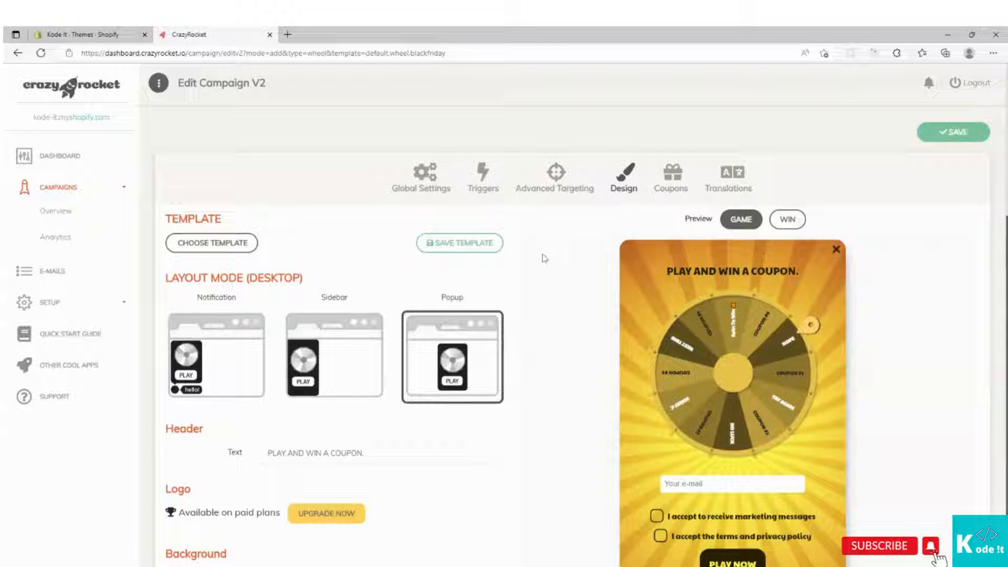
{"action": "scroll", "coordinate": [543, 275], "scroll_direction": "down", "scroll_amount": 2}
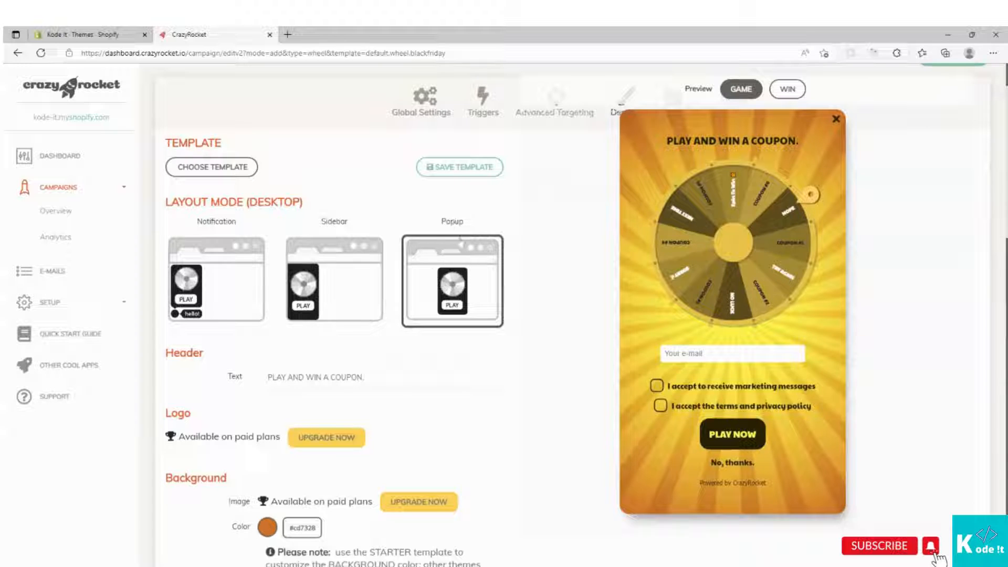
{"action": "left_click", "coordinate": [229, 283]}
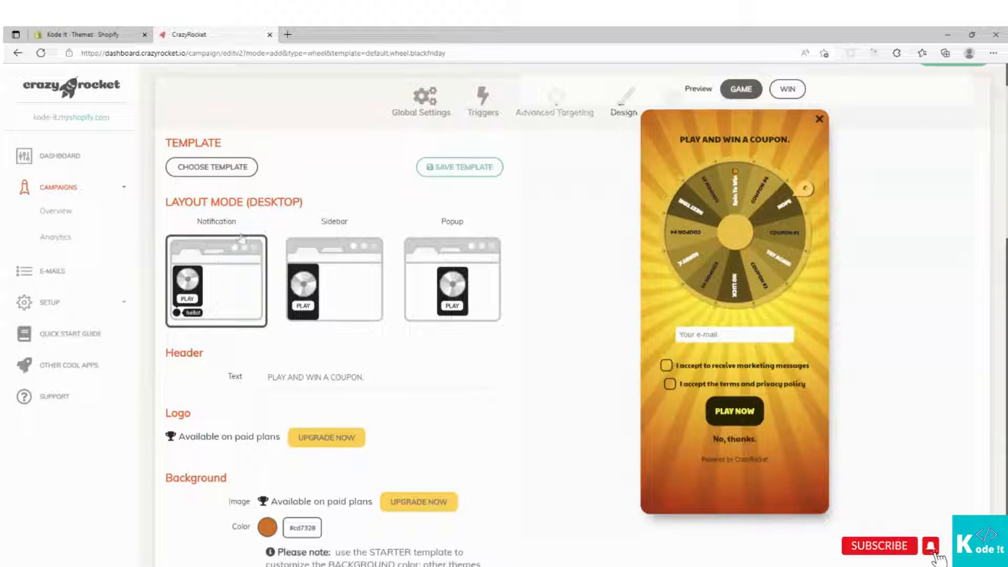
{"action": "left_click", "coordinate": [334, 273]}
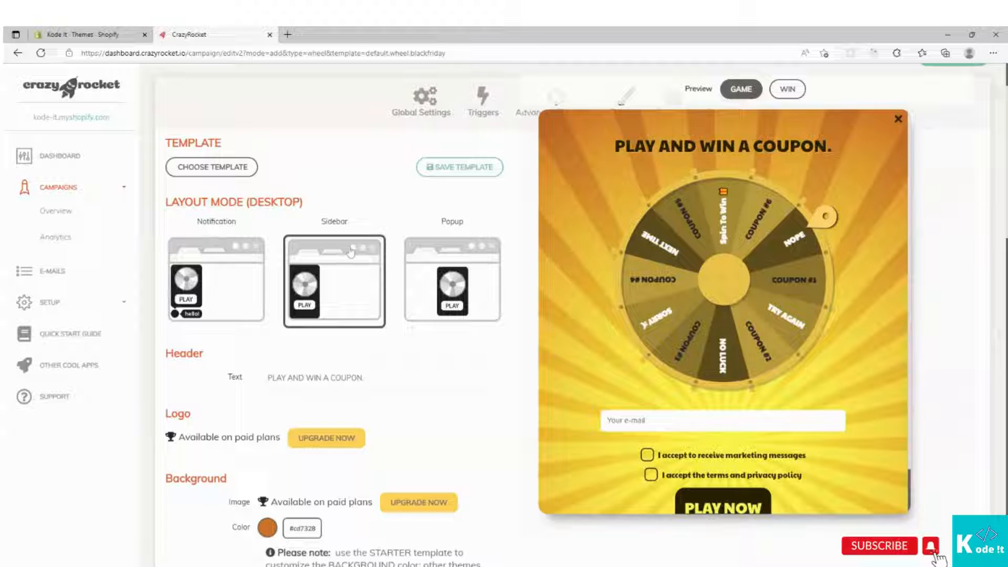
{"action": "left_click", "coordinate": [455, 253]}
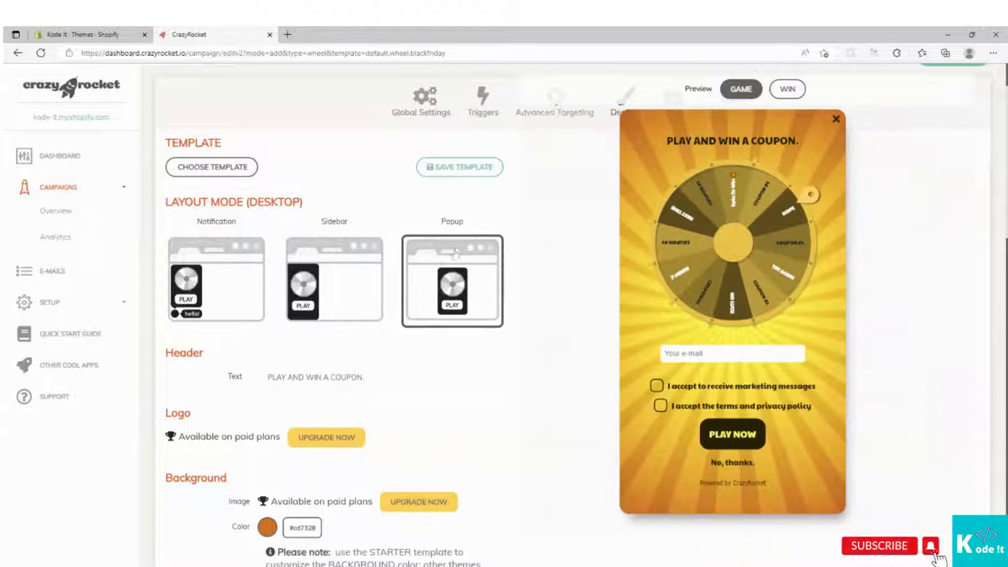
{"action": "scroll", "coordinate": [470, 315], "scroll_direction": "up", "scroll_amount": 2}
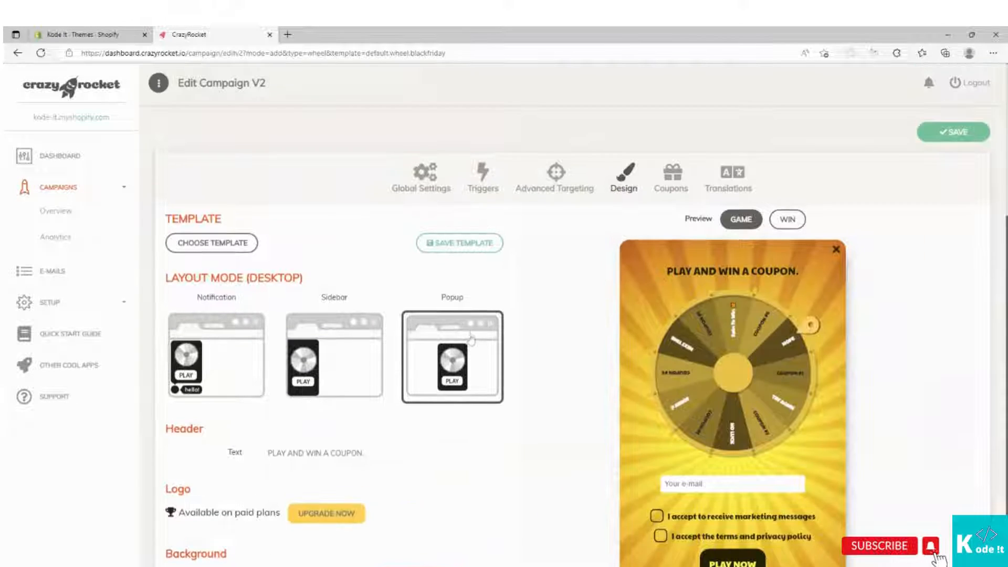
- Try adding 32232 to the end of the pop-up's header text and delete it again
{"action": "scroll", "coordinate": [471, 339], "scroll_direction": "down", "scroll_amount": 2}
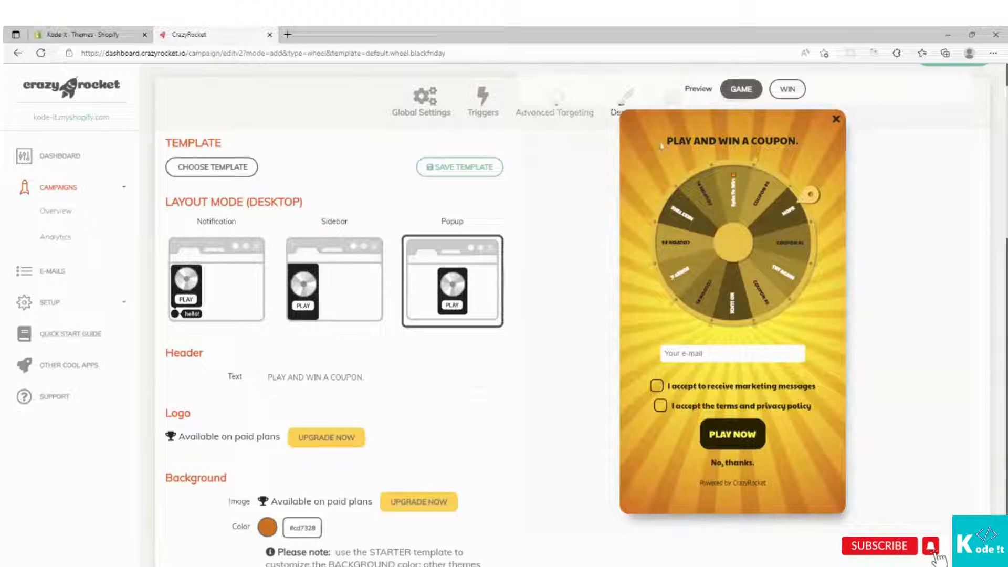
{"action": "left_click_drag", "start_coordinate": [664, 144], "coordinate": [793, 157]}
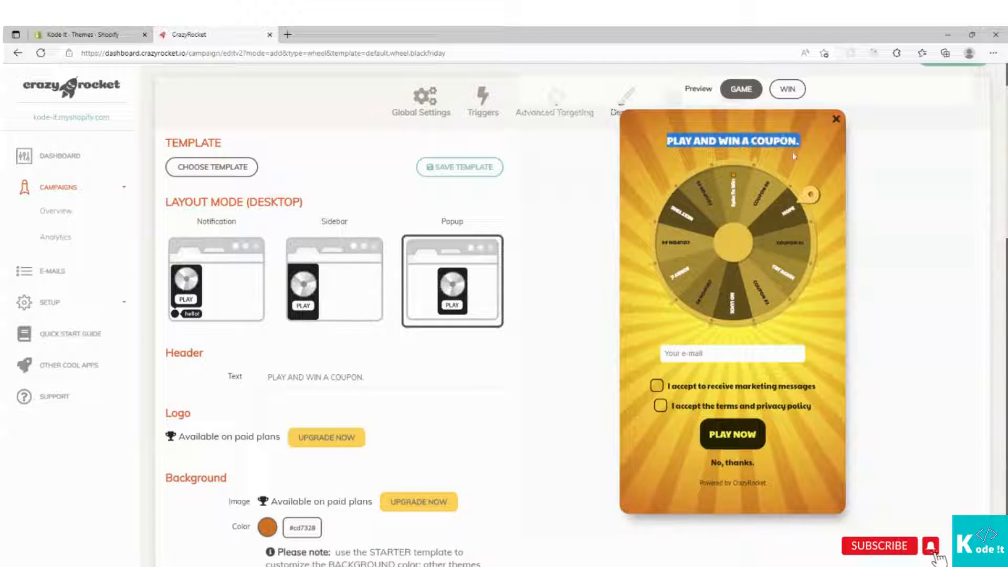
{"action": "left_click", "coordinate": [364, 377]}
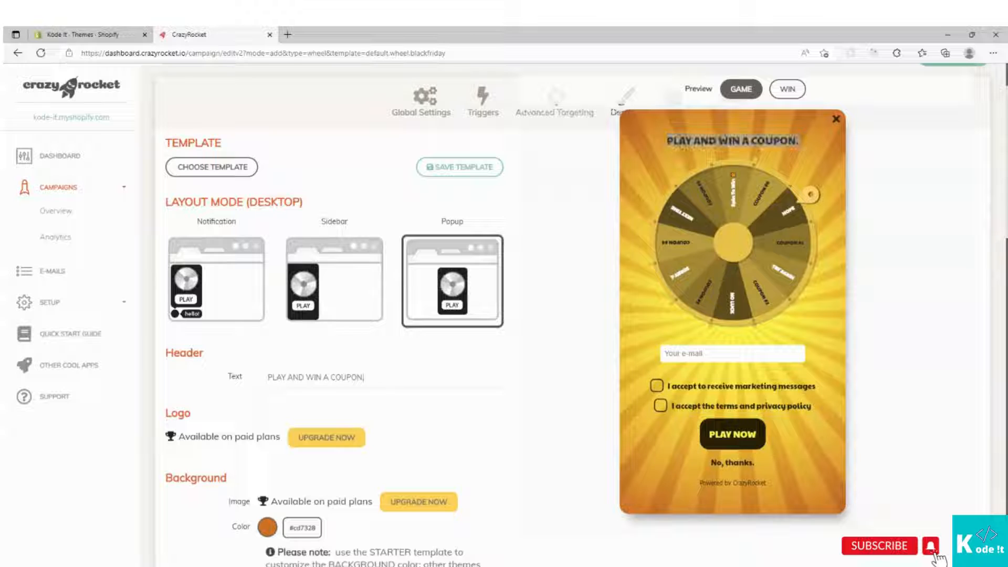
{"action": "type", "text": "32232"}
{"action": "key", "text": "BackSpace"}
{"action": "key", "text": "BackSpace"}
{"action": "key", "text": "BackSpace"}
{"action": "key", "text": "BackSpace"}
{"action": "key", "text": "BackSpace"}
{"action": "scroll", "coordinate": [278, 439], "scroll_direction": "up", "scroll_amount": 2}
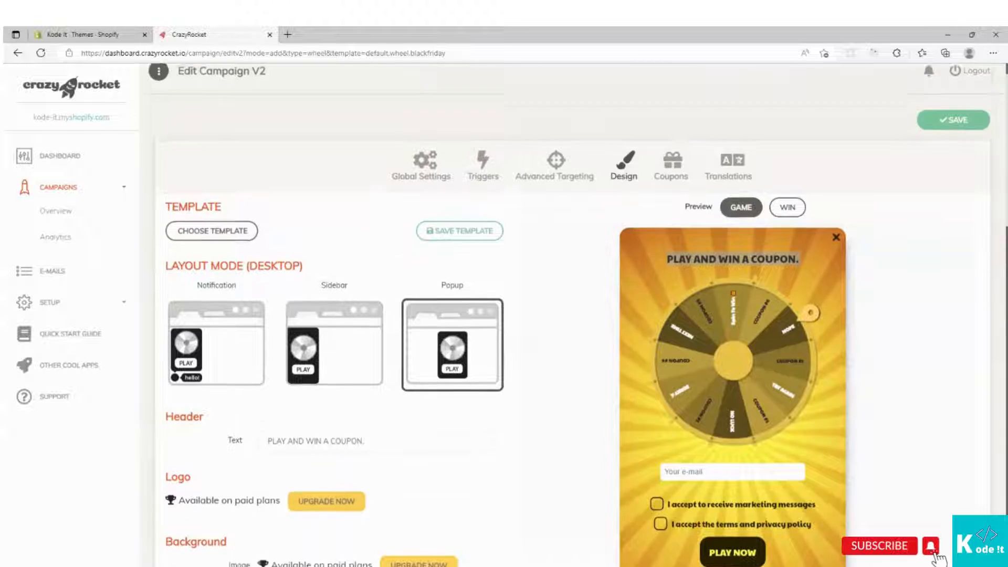
{"action": "scroll", "coordinate": [241, 439], "scroll_direction": "up", "scroll_amount": 1}
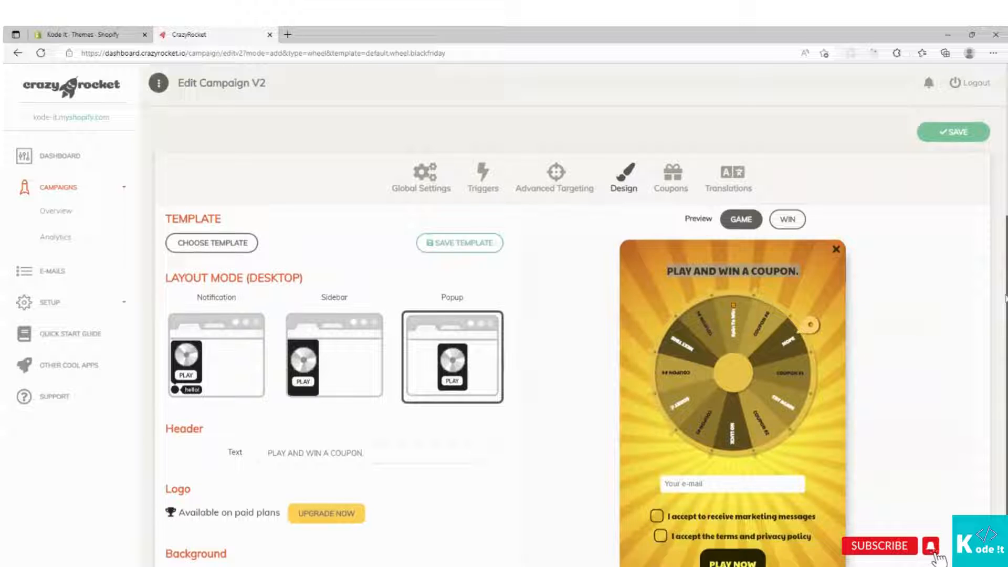
- Examine the remaining design settings, including the background and font colors, sign-up form, privacy checkbox, spin button and win message
{"action": "scroll", "coordinate": [1004, 310], "scroll_direction": "down", "scroll_amount": 8}
{"action": "scroll", "coordinate": [317, 265], "scroll_direction": "up", "scroll_amount": 3}
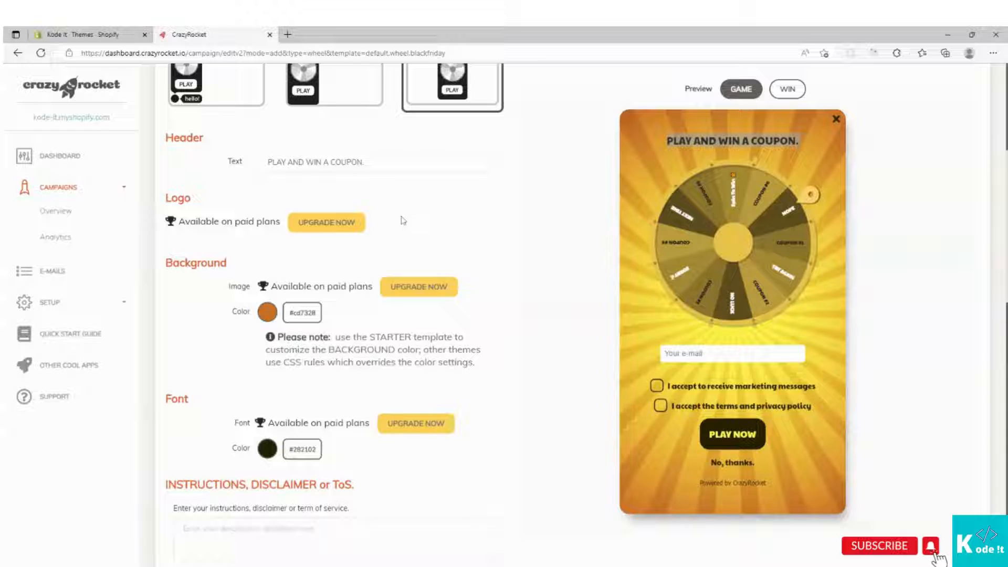
{"action": "left_click", "coordinate": [267, 314]}
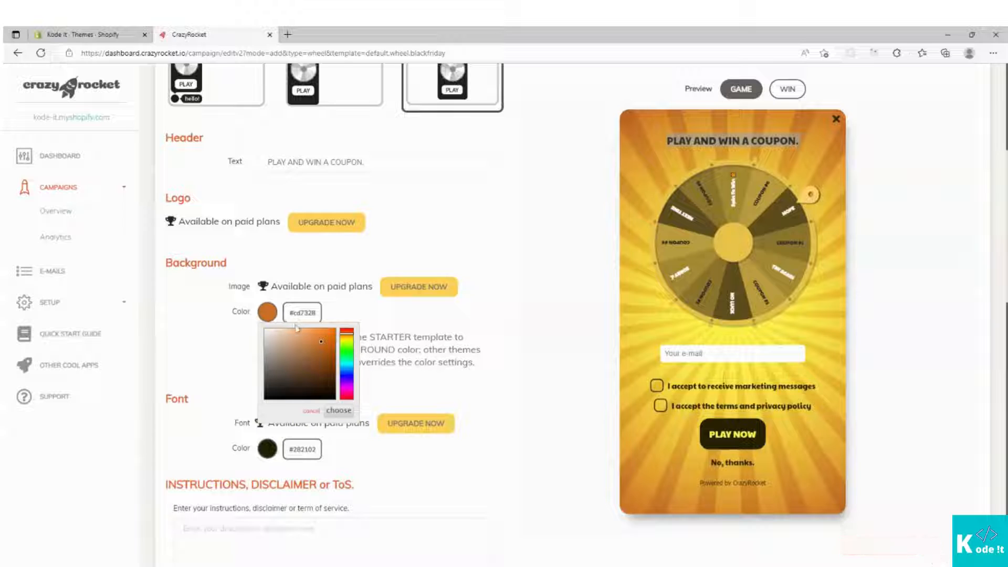
{"action": "left_click", "coordinate": [463, 349]}
{"action": "scroll", "coordinate": [464, 349], "scroll_direction": "down", "scroll_amount": 1}
{"action": "scroll", "coordinate": [464, 349], "scroll_direction": "down", "scroll_amount": 1}
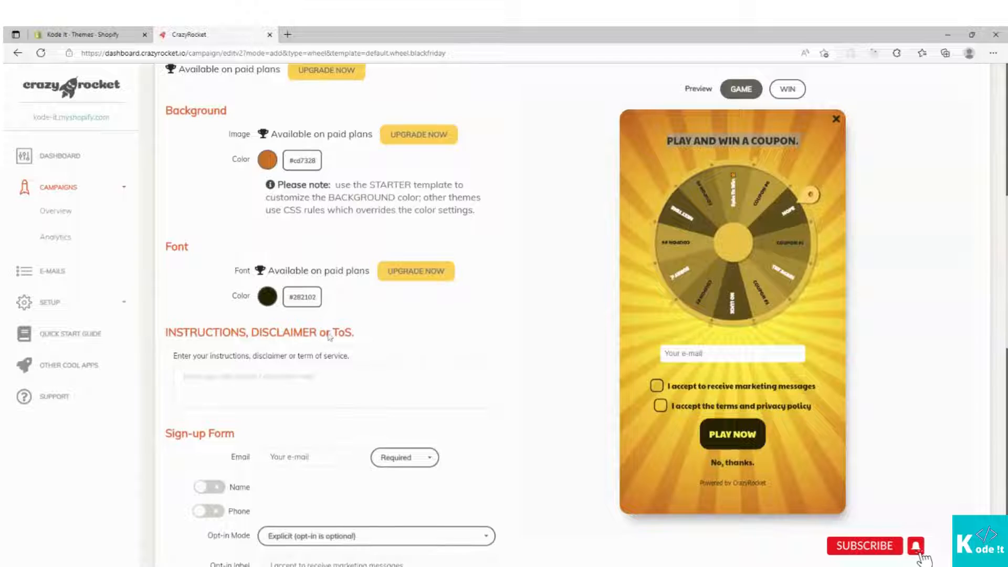
{"action": "scroll", "coordinate": [298, 347], "scroll_direction": "down", "scroll_amount": 2}
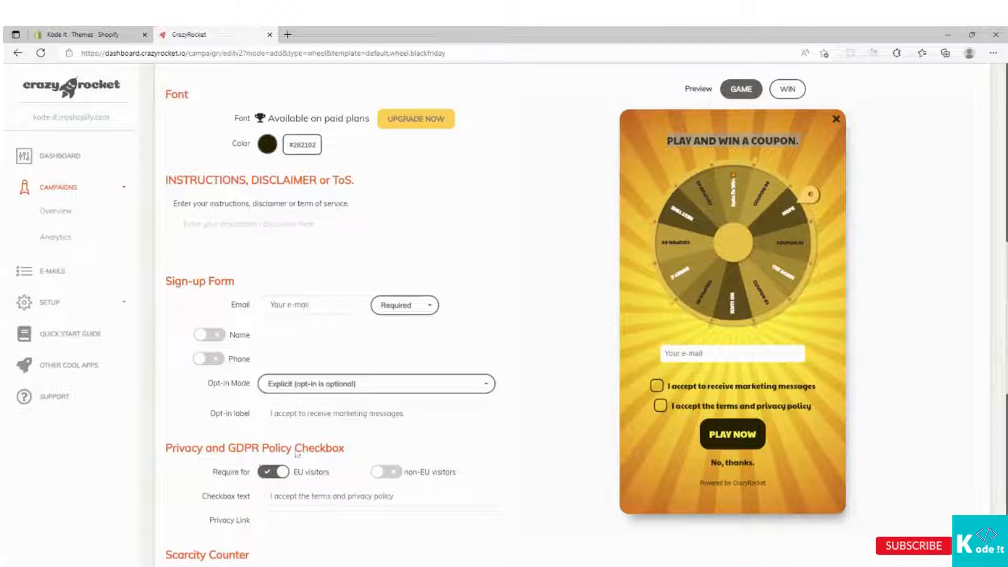
{"action": "scroll", "coordinate": [430, 428], "scroll_direction": "down", "scroll_amount": 4}
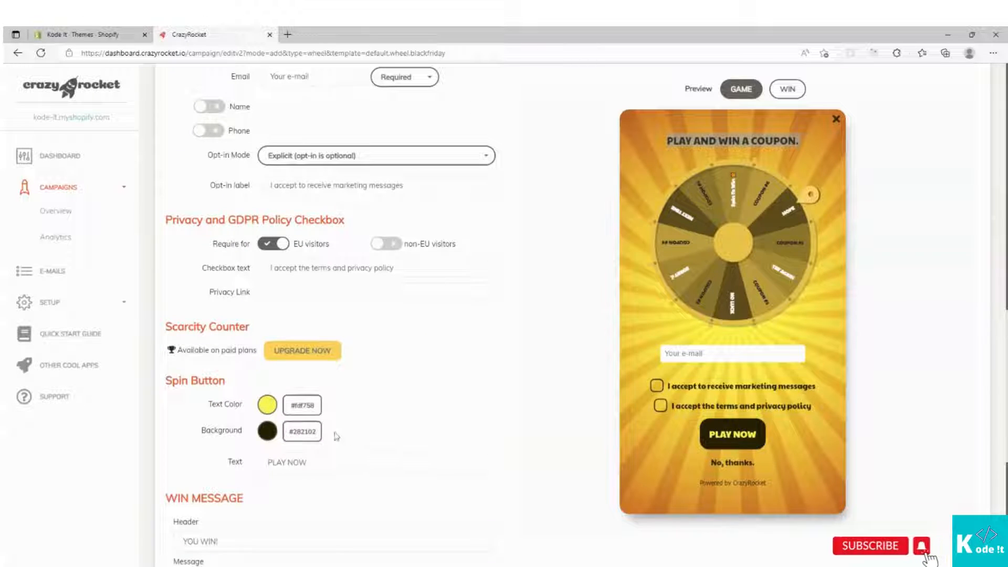
{"action": "scroll", "coordinate": [336, 435], "scroll_direction": "down", "scroll_amount": 4}
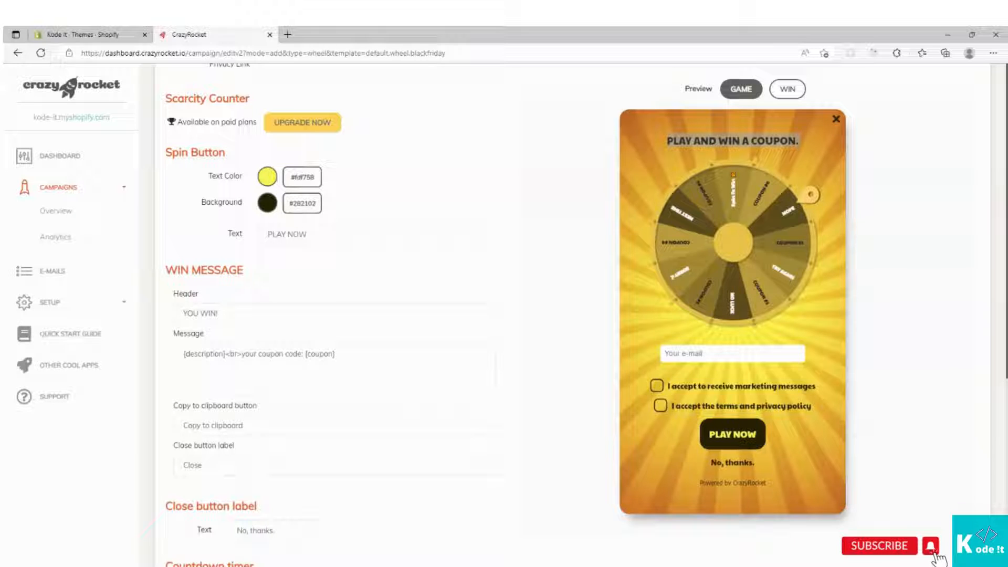
{"action": "scroll", "coordinate": [310, 446], "scroll_direction": "down", "scroll_amount": 1}
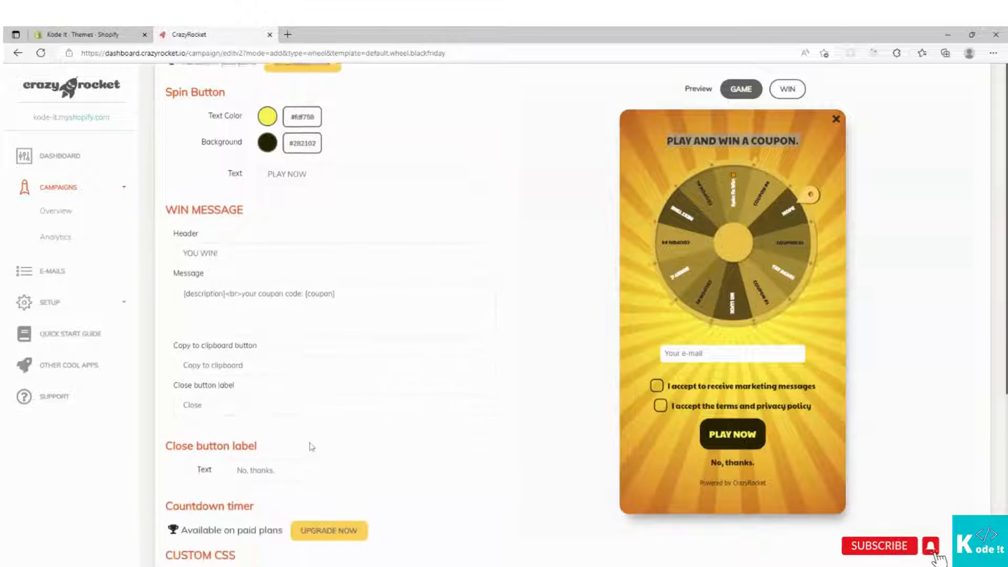
{"action": "scroll", "coordinate": [540, 322], "scroll_direction": "up", "scroll_amount": 2}
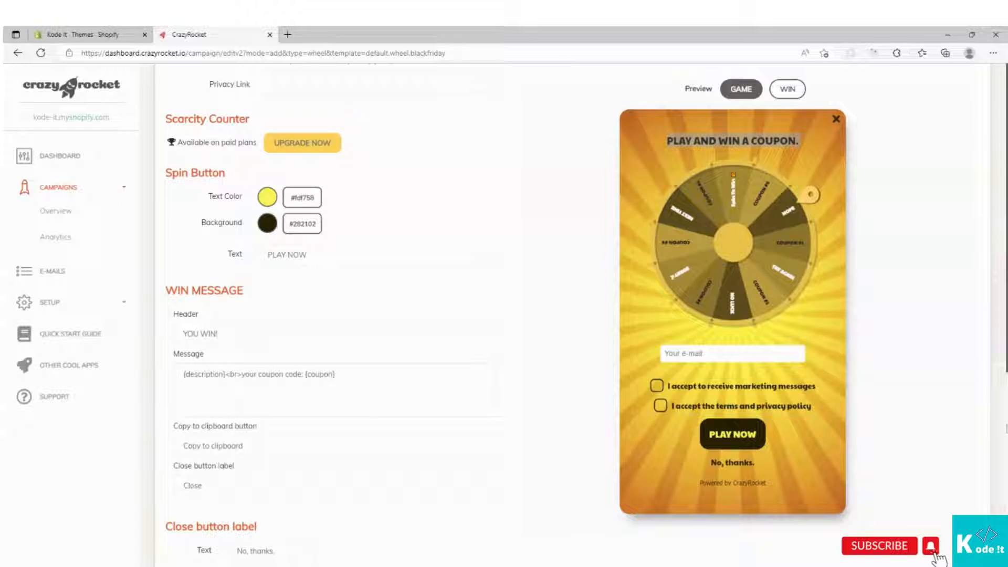
{"action": "scroll", "coordinate": [785, 159], "scroll_direction": "up", "scroll_amount": 10}
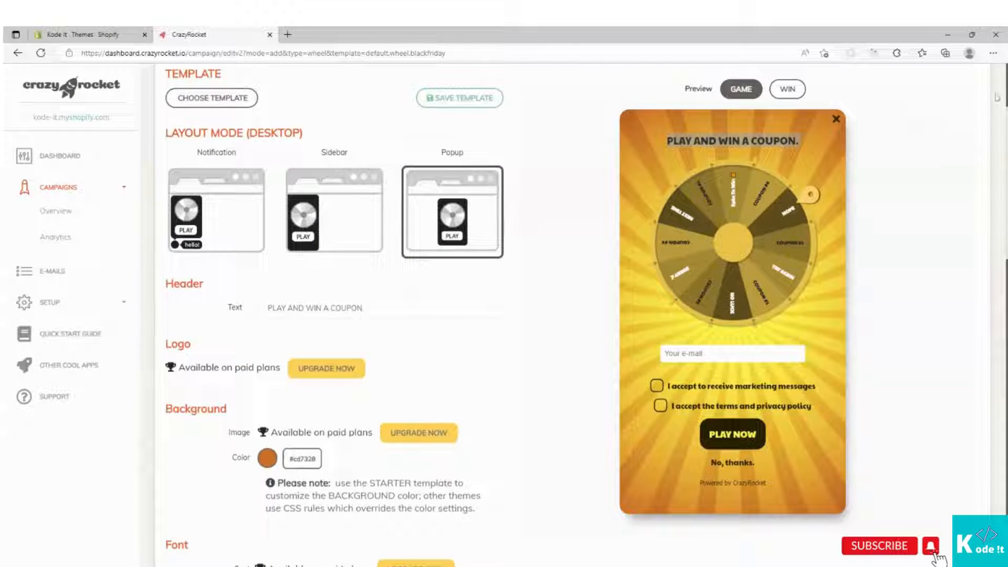
{"action": "scroll", "coordinate": [578, 210], "scroll_direction": "up", "scroll_amount": 2}
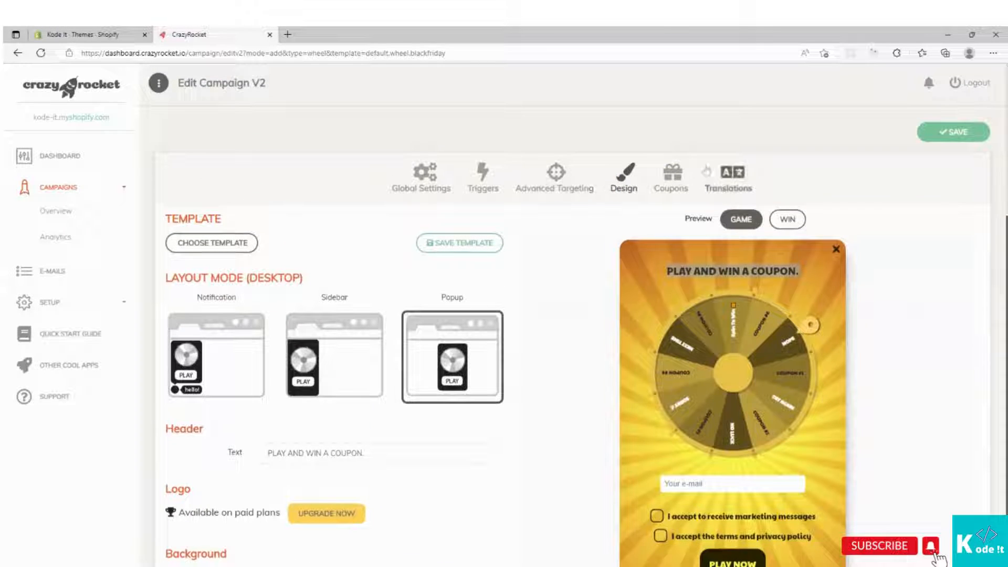
- Open the coupon settings and assign a discount code to slice #1, trying SAVEIT and applying SAVEBIG instead
{"action": "left_click", "coordinate": [672, 179]}
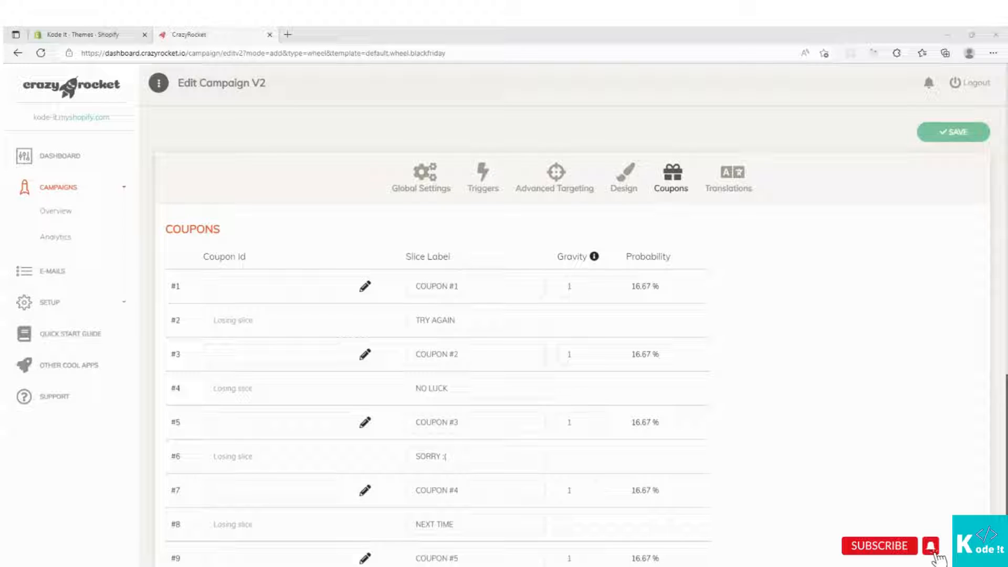
{"action": "left_click", "coordinate": [230, 291]}
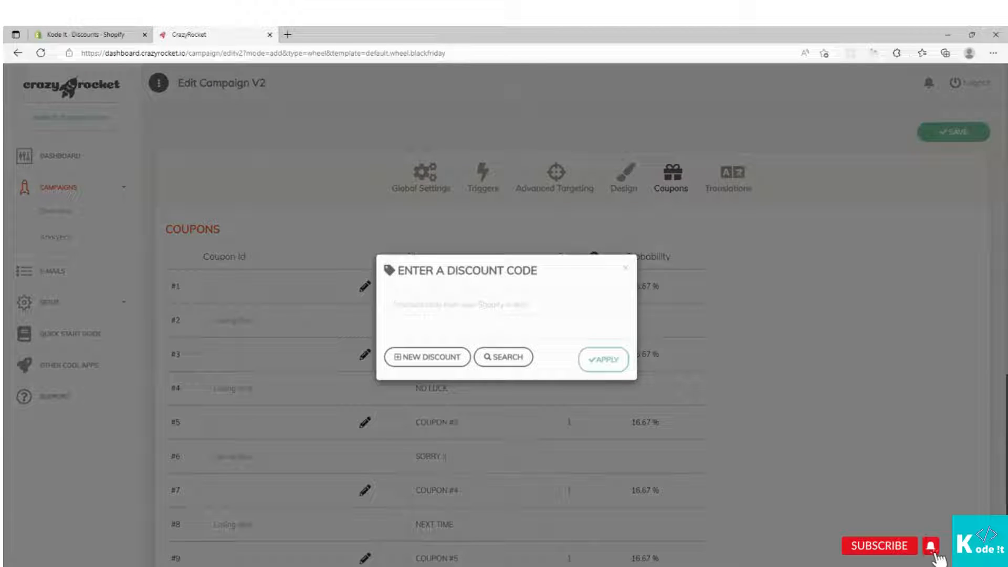
{"action": "type", "text": "SAVE"}
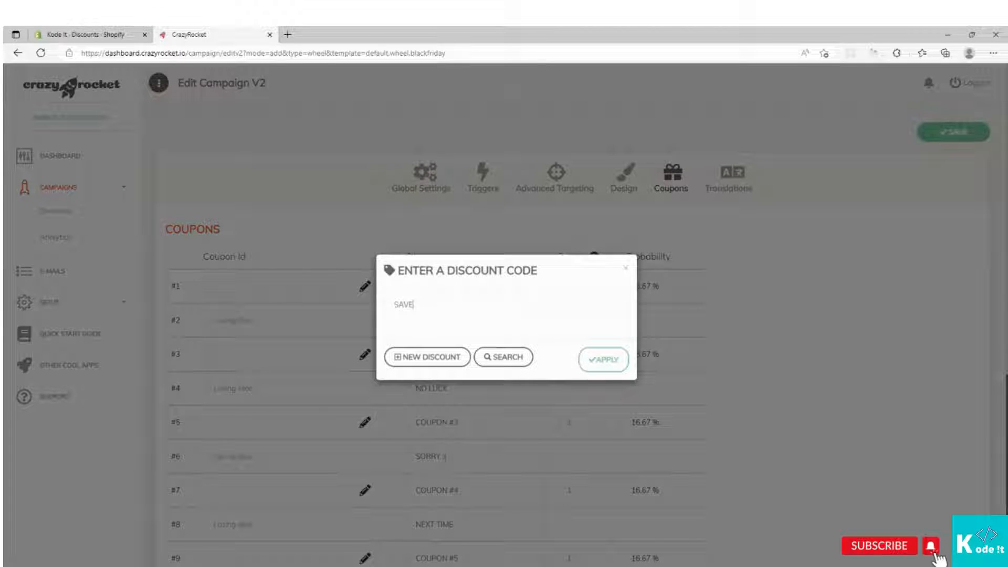
{"action": "type", "text": "IT"}
{"action": "left_click", "coordinate": [612, 369]}
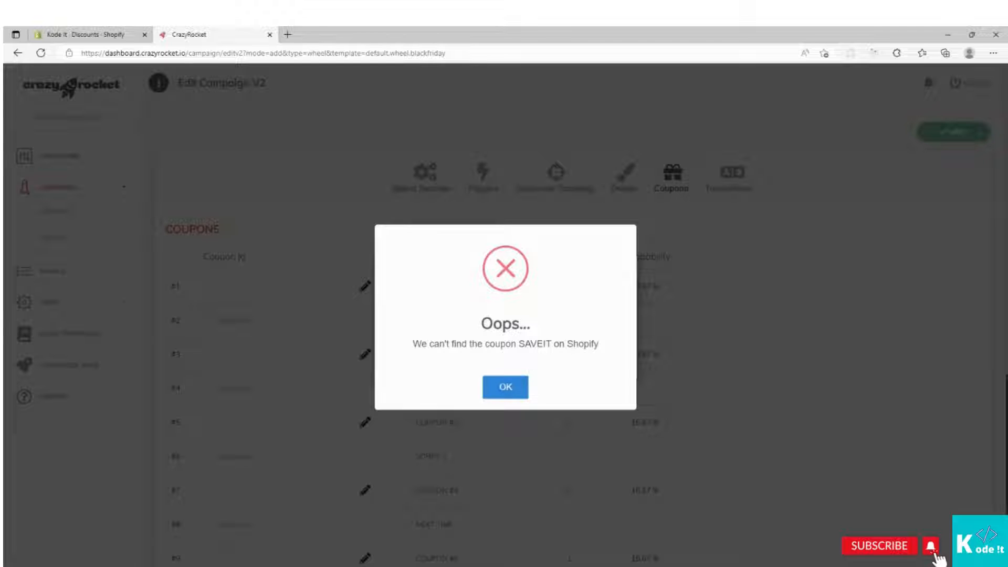
{"action": "left_click", "coordinate": [499, 387]}
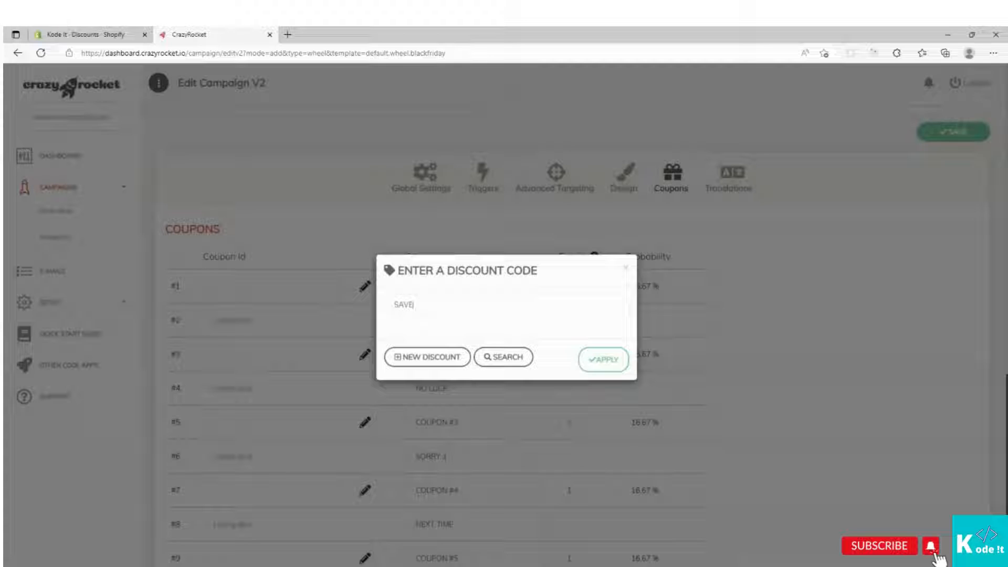
{"action": "type", "text": "BIG"}
{"action": "key", "text": "Return"}
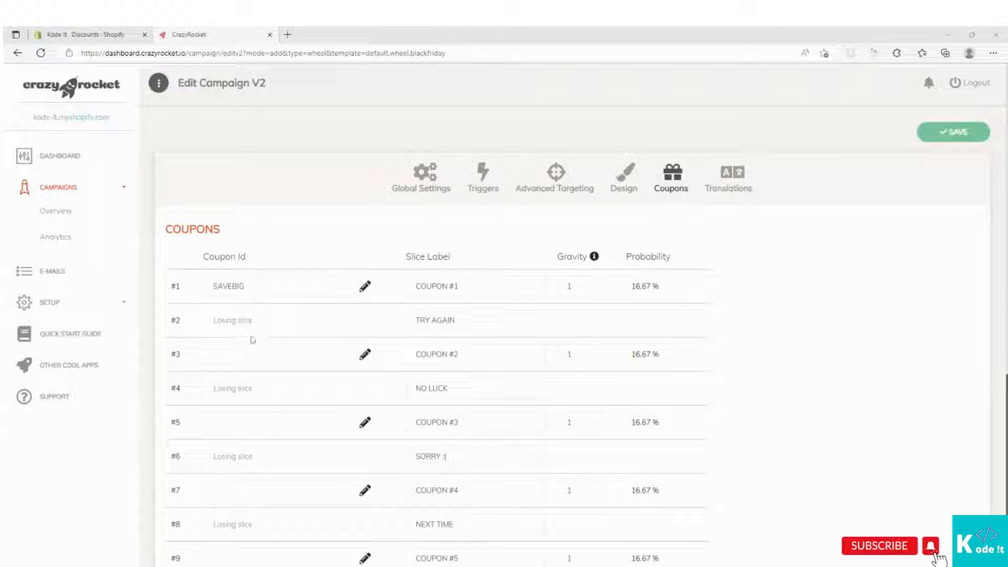
- Assign the SAVEBIG discount code to the other coupon slices #3, #5, #7, #9 and #11
{"action": "scroll", "coordinate": [255, 353], "scroll_direction": "down", "scroll_amount": 2}
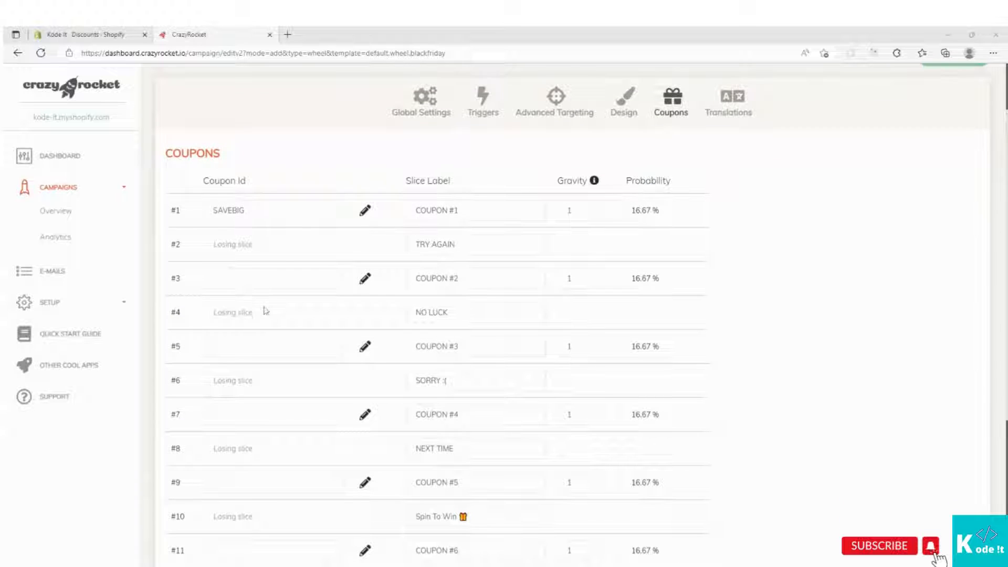
{"action": "scroll", "coordinate": [263, 356], "scroll_direction": "down", "scroll_amount": 6}
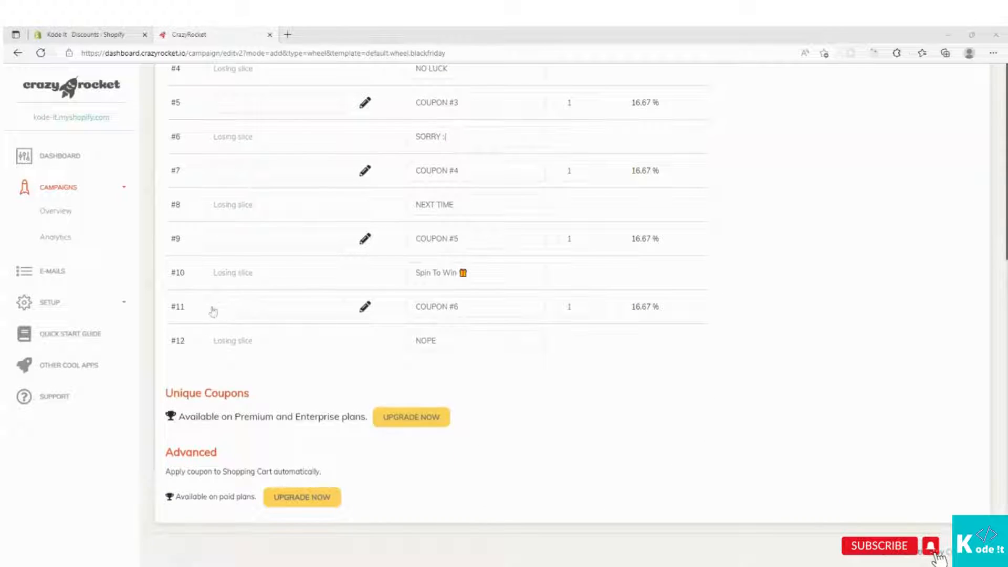
{"action": "scroll", "coordinate": [275, 344], "scroll_direction": "up", "scroll_amount": 2}
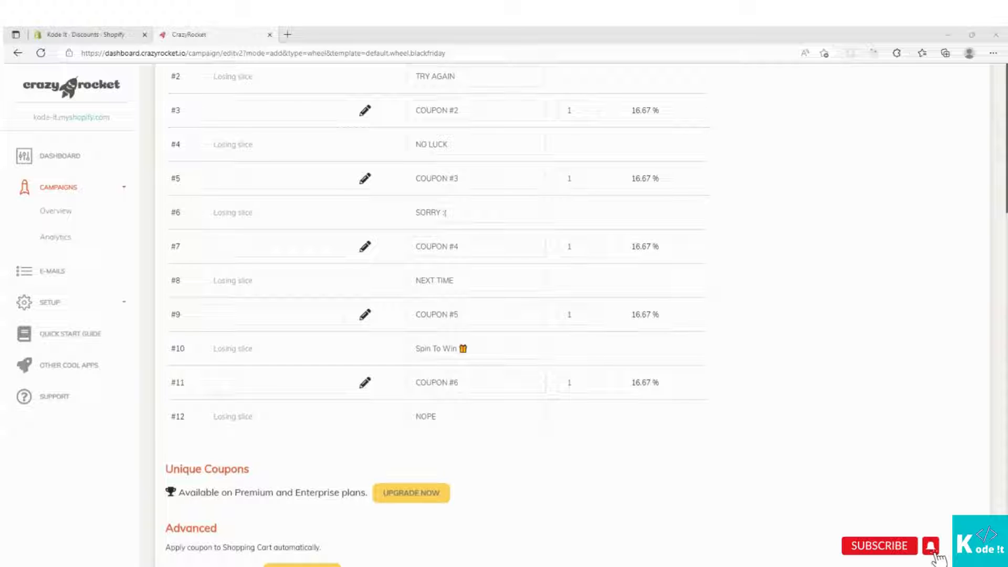
{"action": "scroll", "coordinate": [178, 330], "scroll_direction": "up", "scroll_amount": 4}
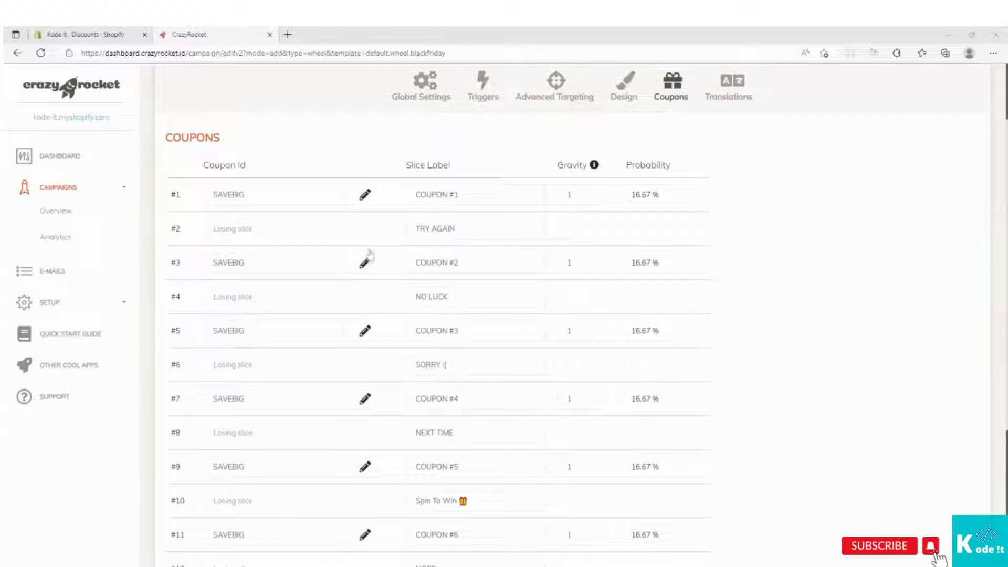
- Read the explanation of gravity, and try a gravity of 0 for coupon slices #1 and #3
{"action": "left_click", "coordinate": [594, 165]}
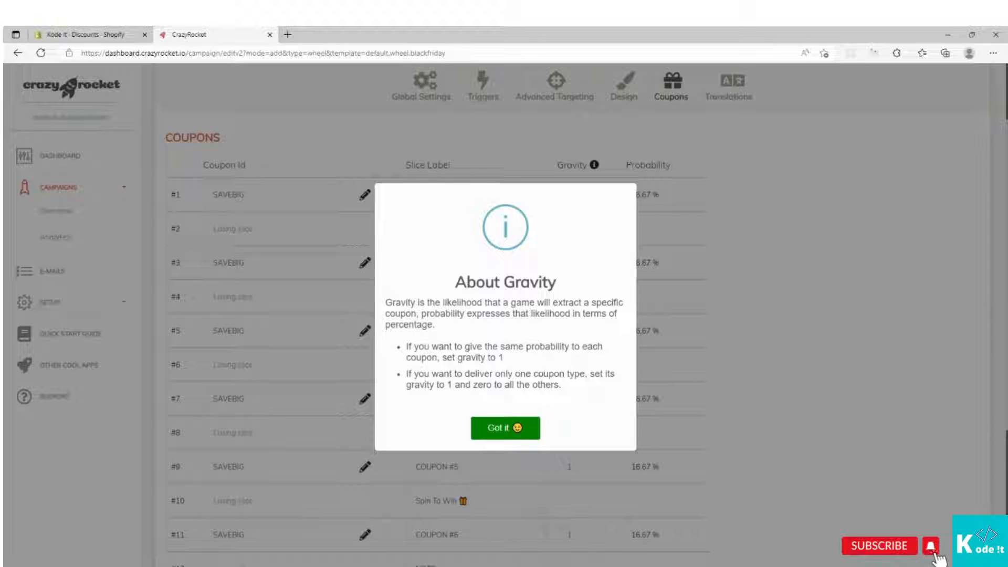
{"action": "left_click", "coordinate": [500, 433]}
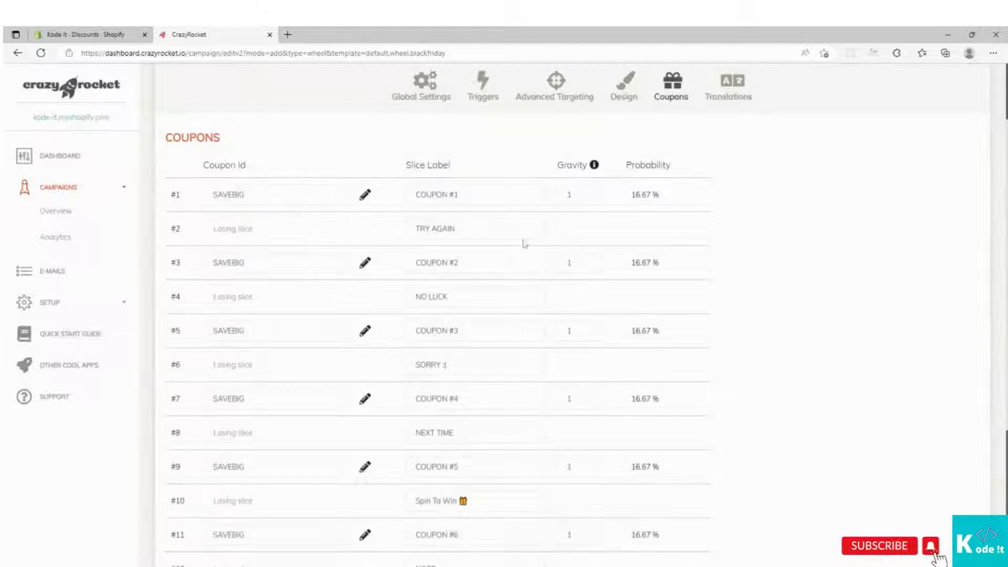
{"action": "key", "text": "BackSpace"}
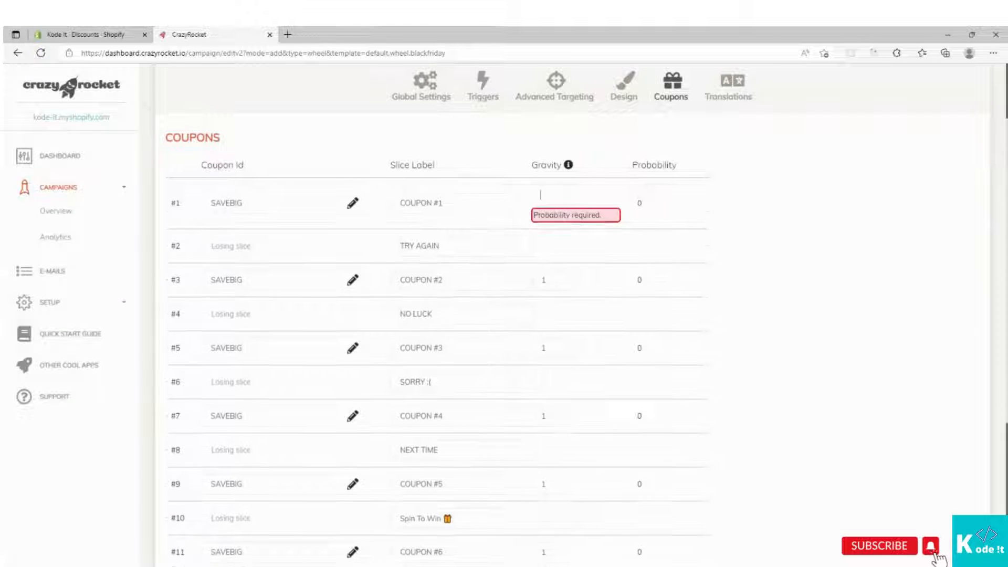
{"action": "type", "text": "0"}
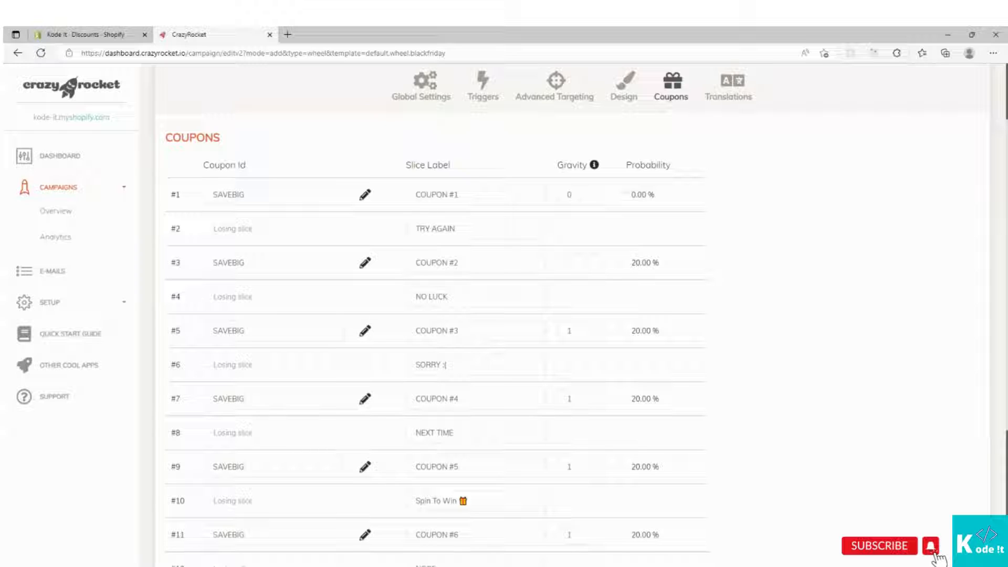
{"action": "type", "text": "0"}
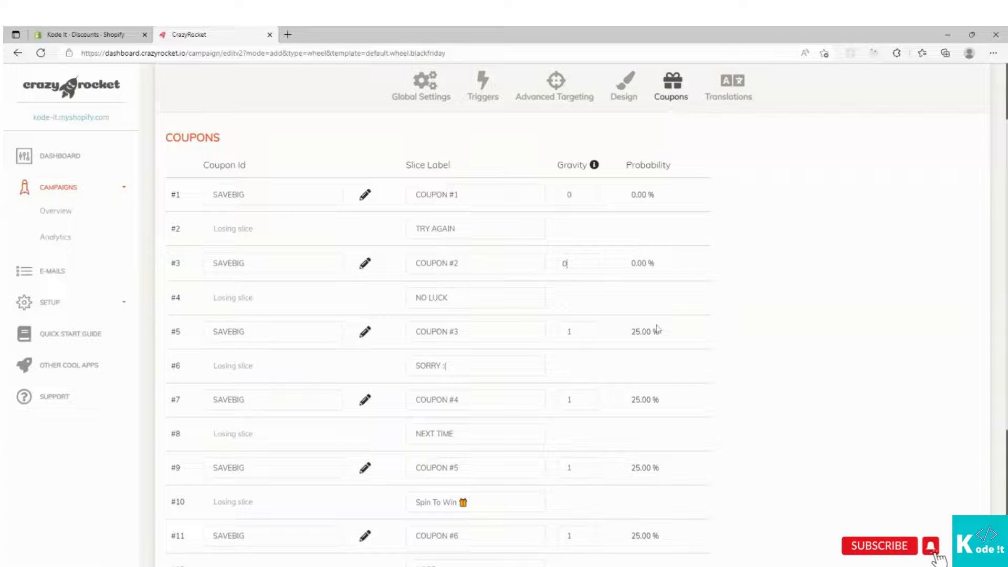
{"action": "left_click", "coordinate": [656, 337]}
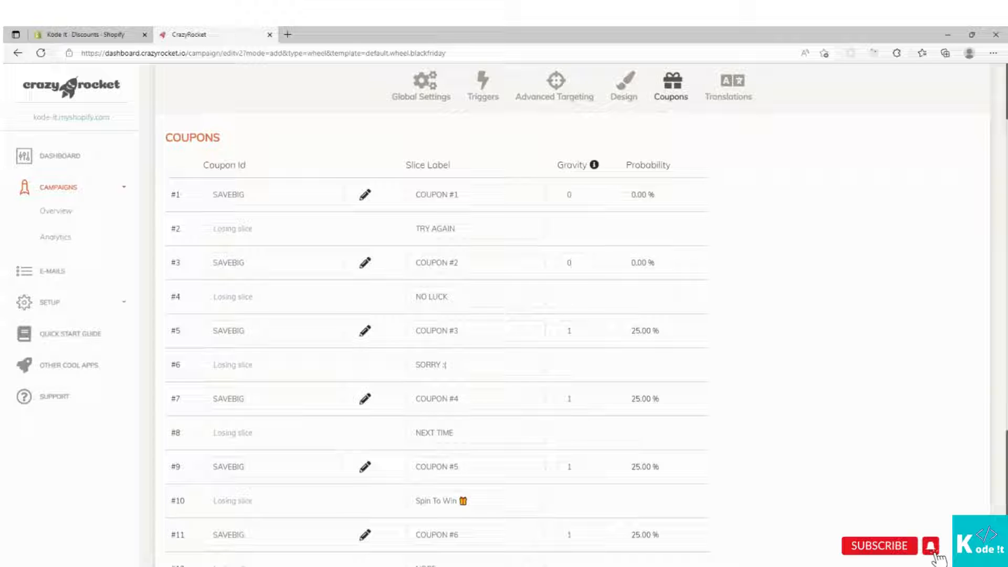
- Set the gravity of coupon slices #1 and #3 back to 1
{"action": "left_click", "coordinate": [571, 263]}
{"action": "key", "text": "BackSpace"}
{"action": "type", "text": "1"}
{"action": "key", "text": "BackSpace"}
{"action": "type", "text": "1"}
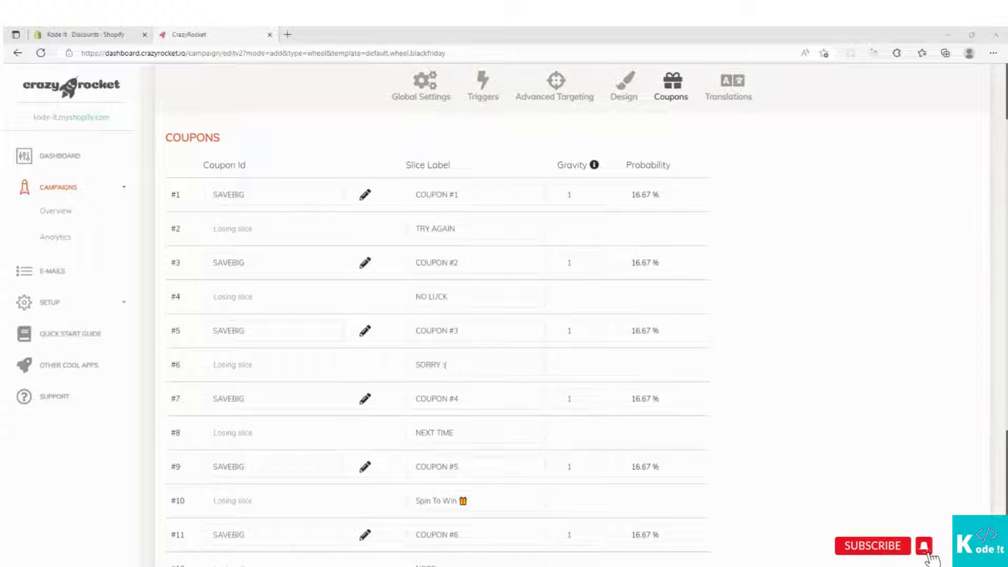
- Save the Black Friday wheel campaign and publish it to the store
{"action": "scroll", "coordinate": [578, 315], "scroll_direction": "up", "scroll_amount": 2}
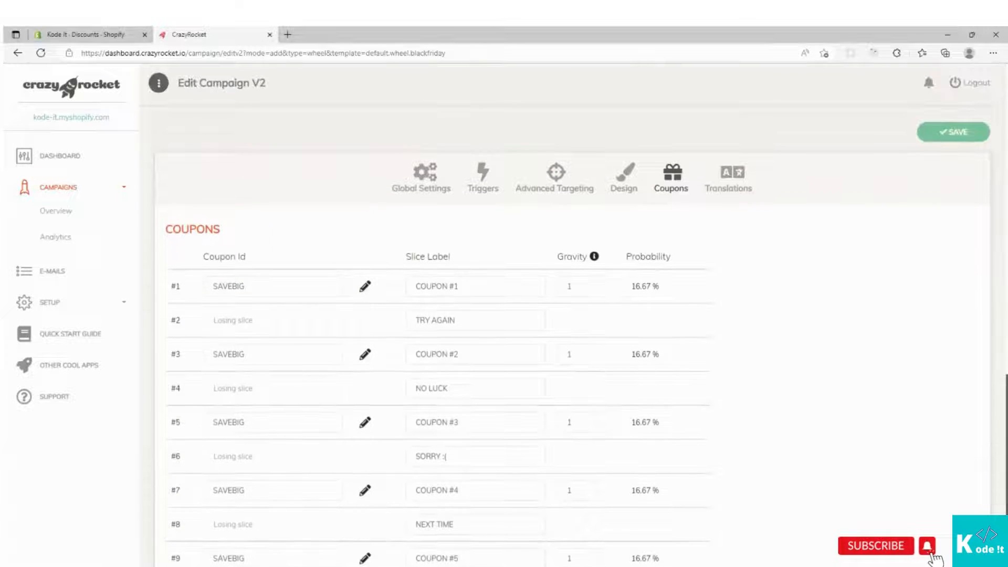
{"action": "left_click", "coordinate": [973, 141]}
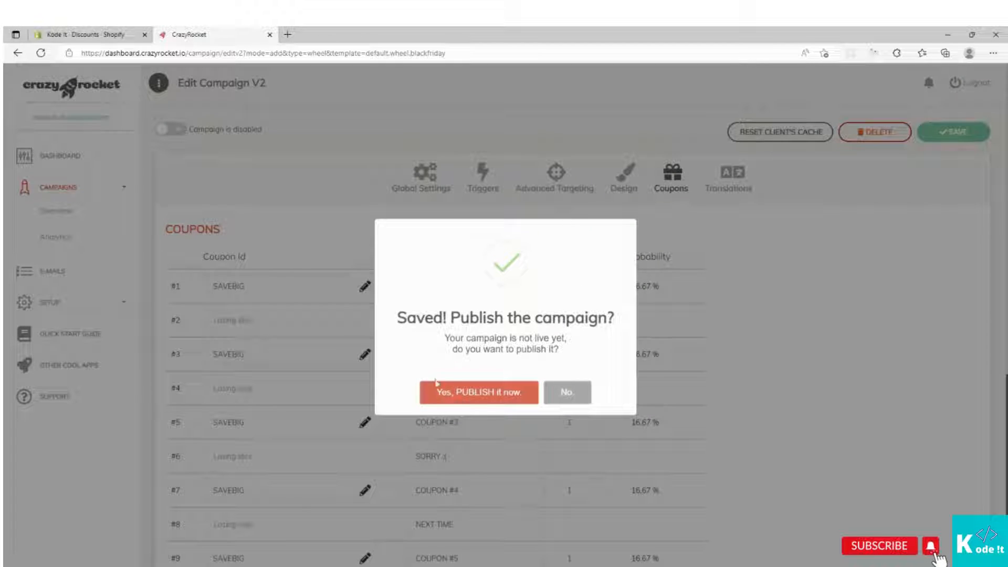
{"action": "left_click", "coordinate": [449, 403]}
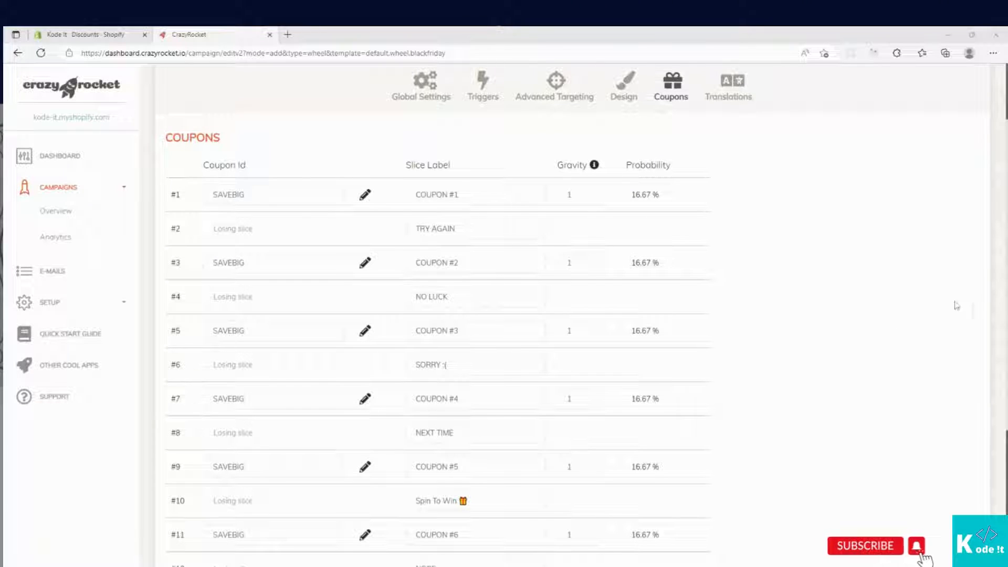
{"action": "scroll", "coordinate": [974, 142], "scroll_direction": "up", "scroll_amount": 3}
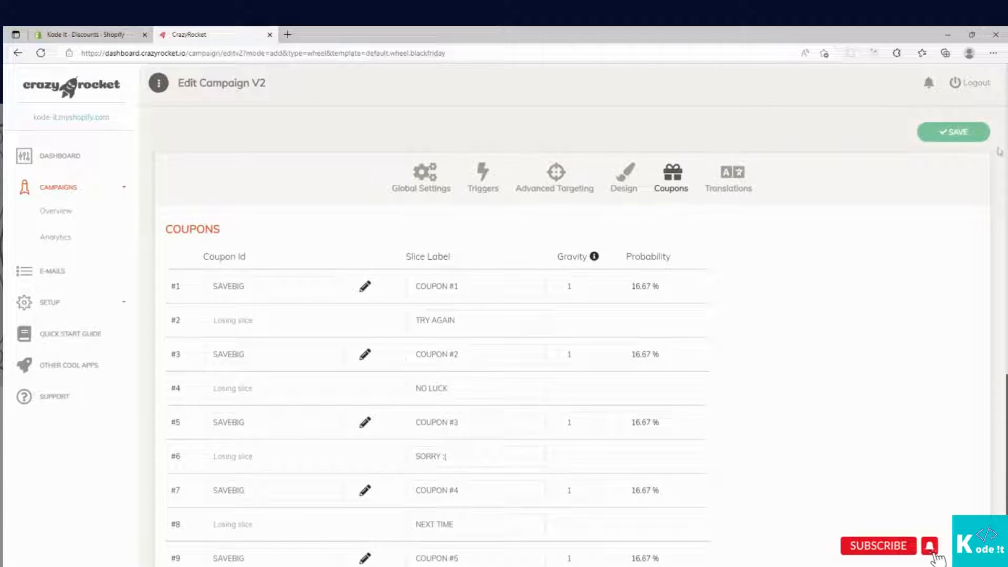
{"action": "left_click", "coordinate": [971, 138]}
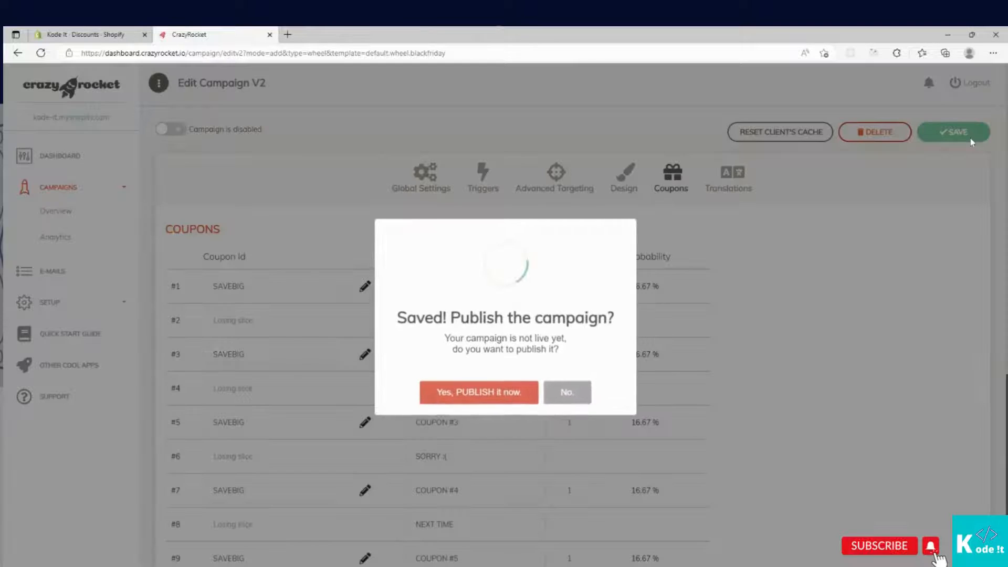
{"action": "left_click", "coordinate": [448, 402]}
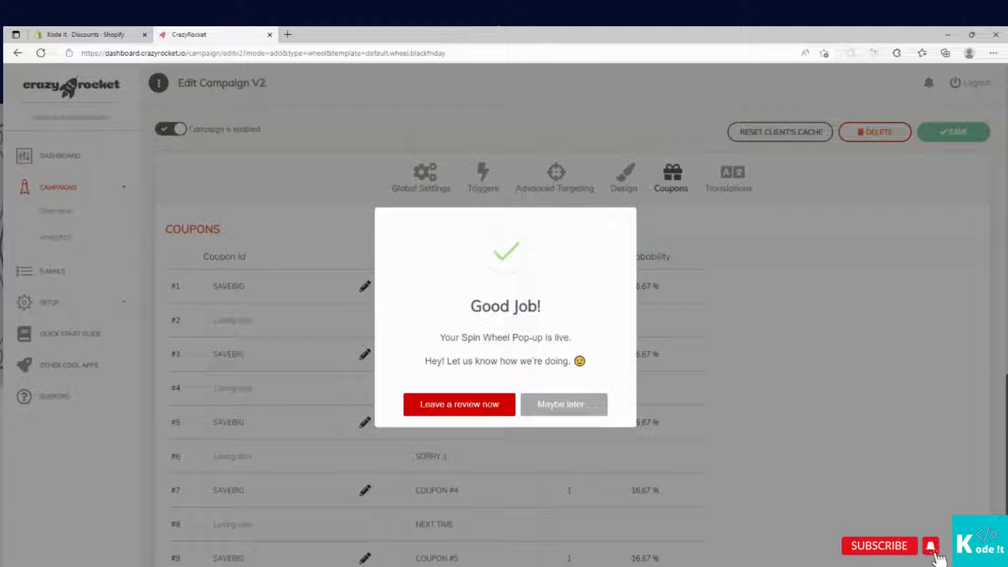
- Dismiss the review request, and save and publish the spin wheel campaign again
{"action": "left_click", "coordinate": [763, 465]}
{"action": "scroll", "coordinate": [763, 465], "scroll_direction": "down", "scroll_amount": 2}
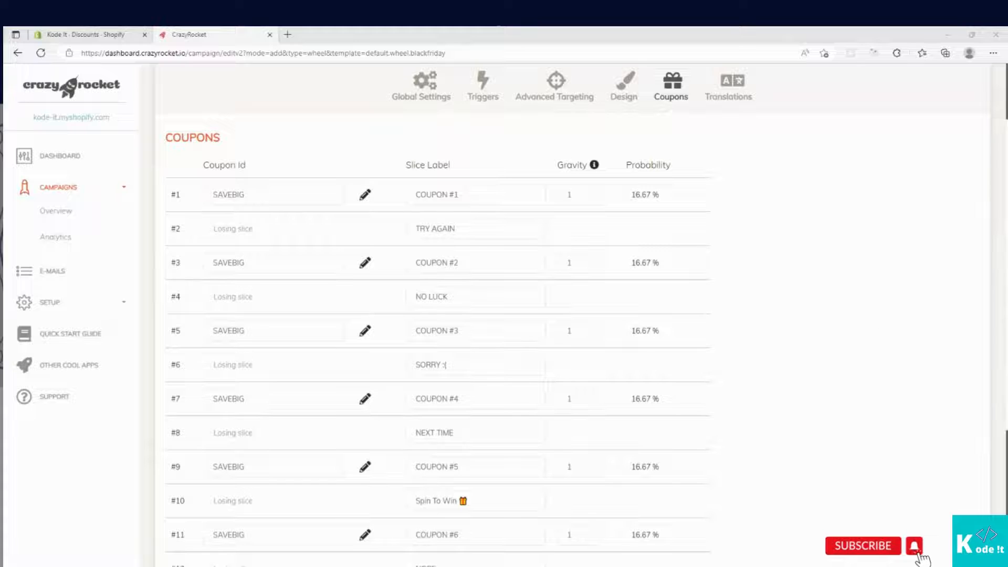
{"action": "scroll", "coordinate": [974, 141], "scroll_direction": "up", "scroll_amount": 2}
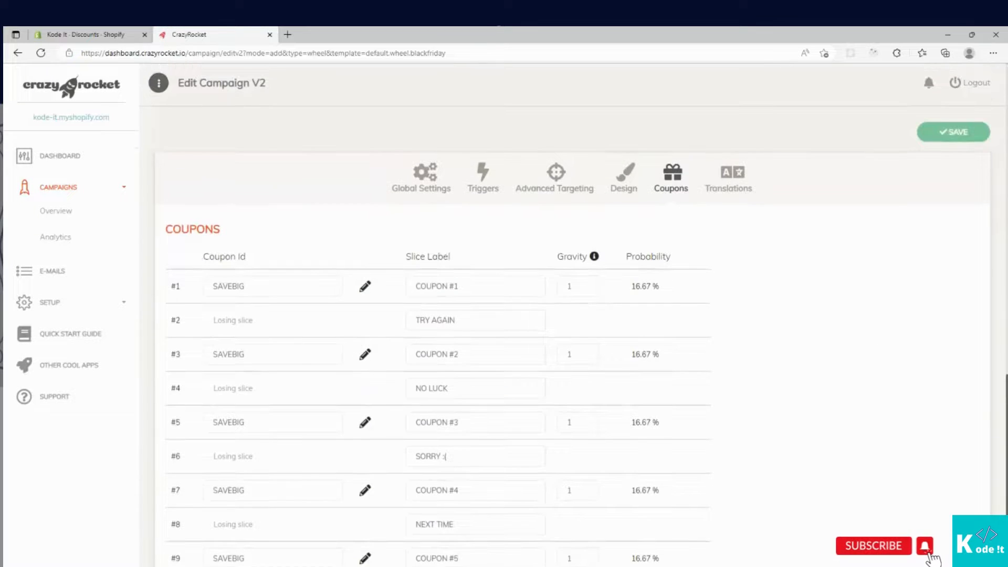
{"action": "left_click", "coordinate": [974, 140]}
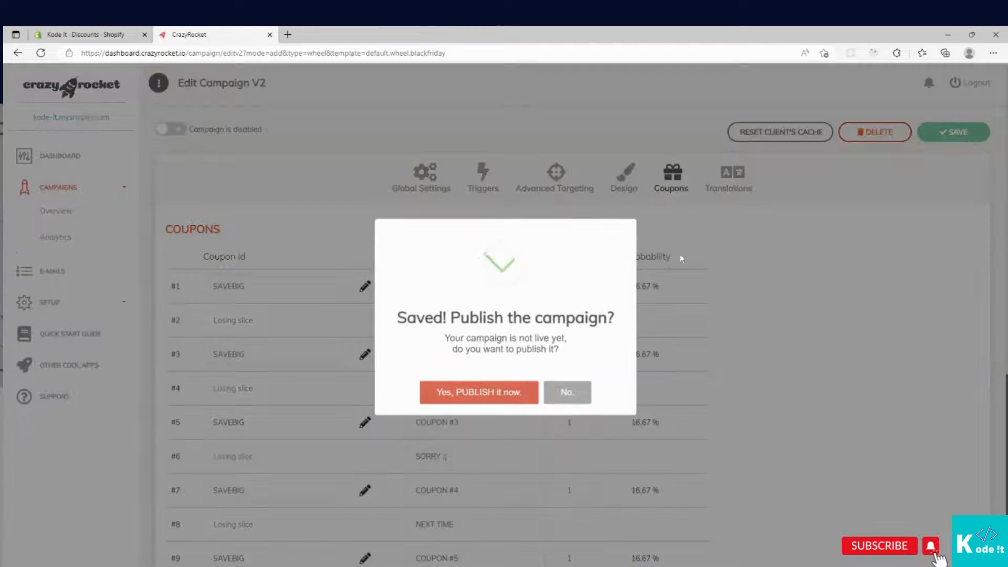
{"action": "left_click", "coordinate": [447, 402]}
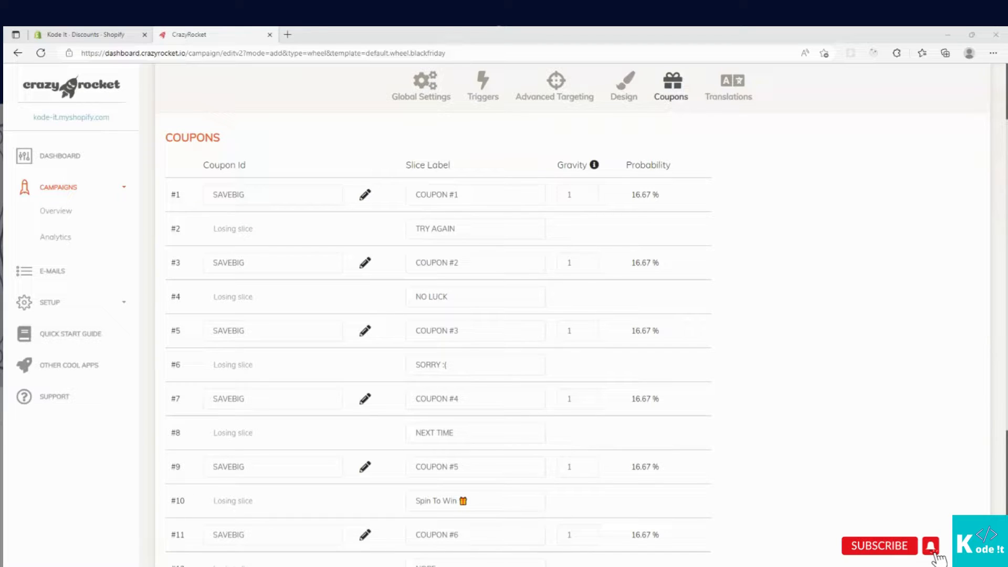
- Save the campaign with its coupon settings once more
{"action": "left_click", "coordinate": [977, 166]}
{"action": "scroll", "coordinate": [977, 167], "scroll_direction": "up", "scroll_amount": 2}
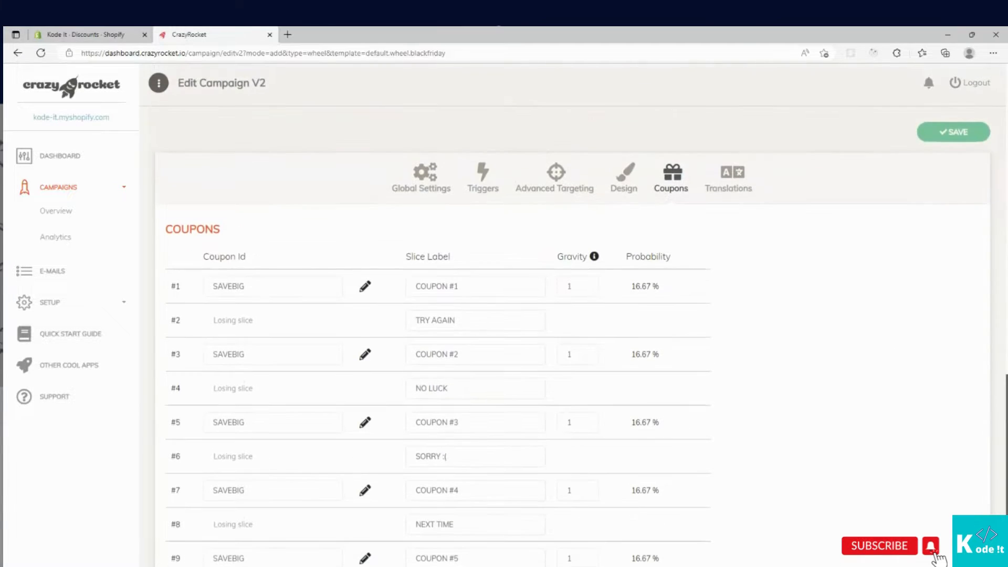
{"action": "left_click", "coordinate": [973, 141]}
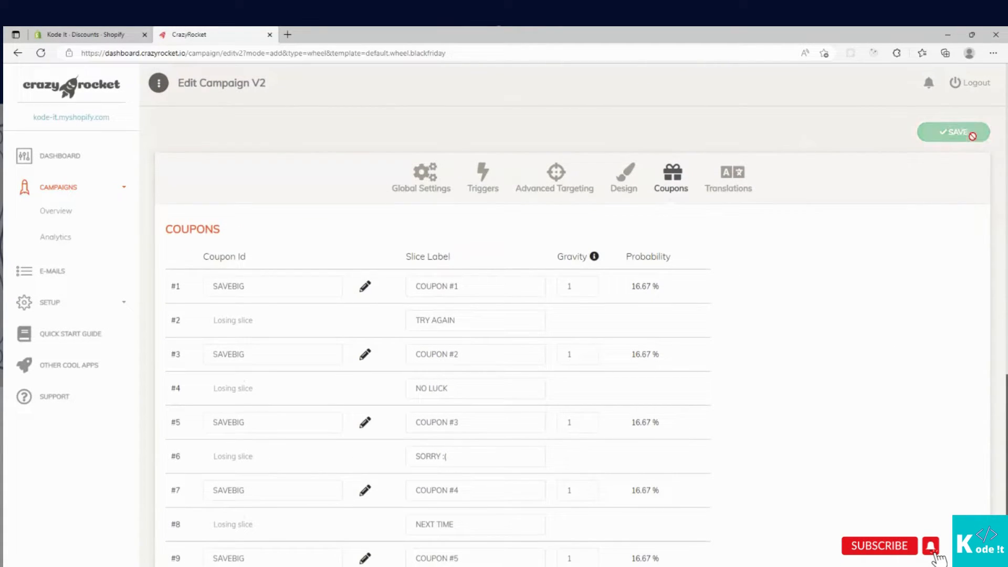